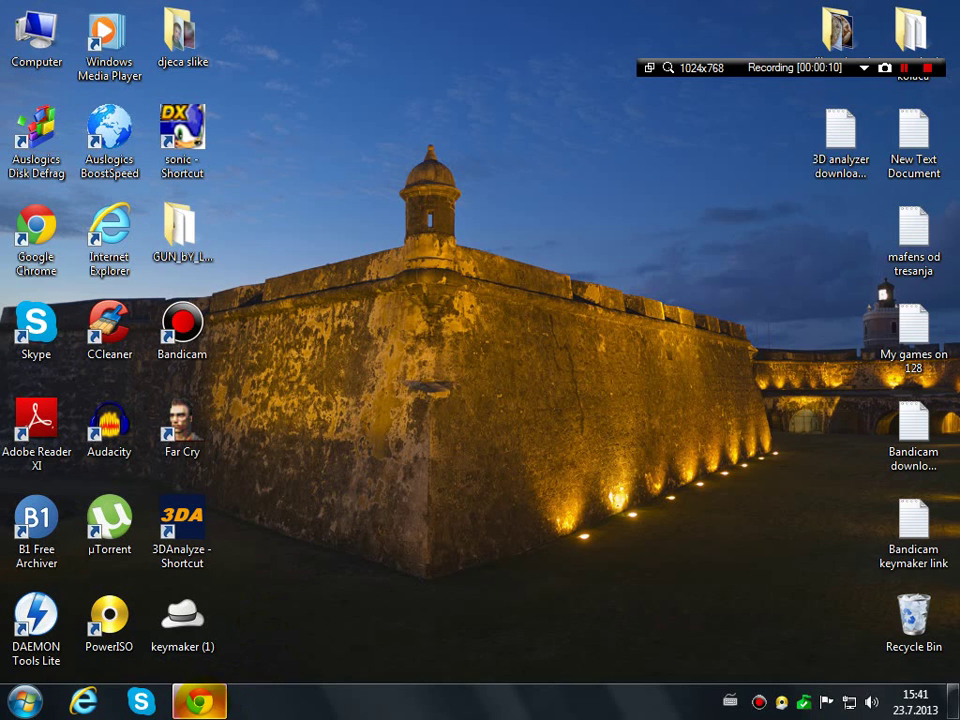
# Switch to the web browser and view the Bandicam download page
pyautogui.click(199, 701)
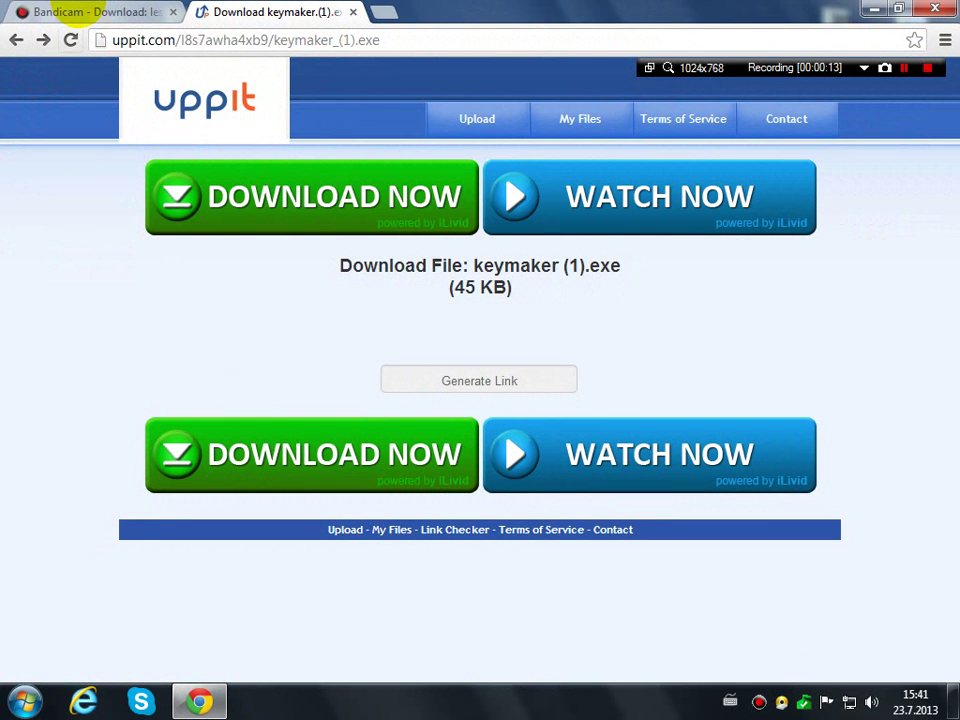
pyautogui.click(70, 12)
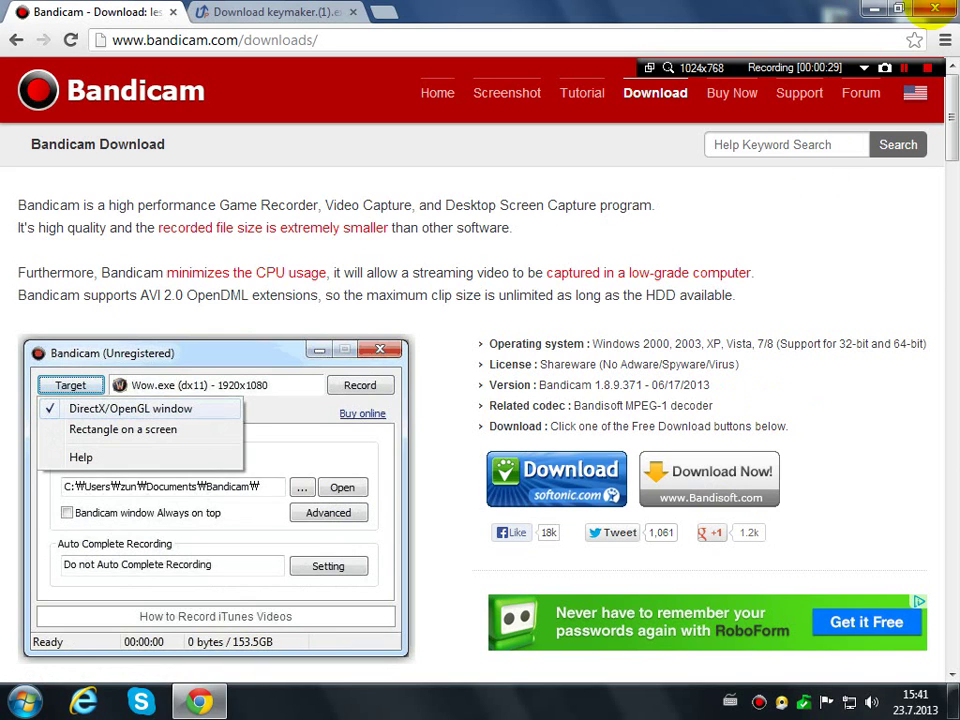
pyautogui.click(873, 9)
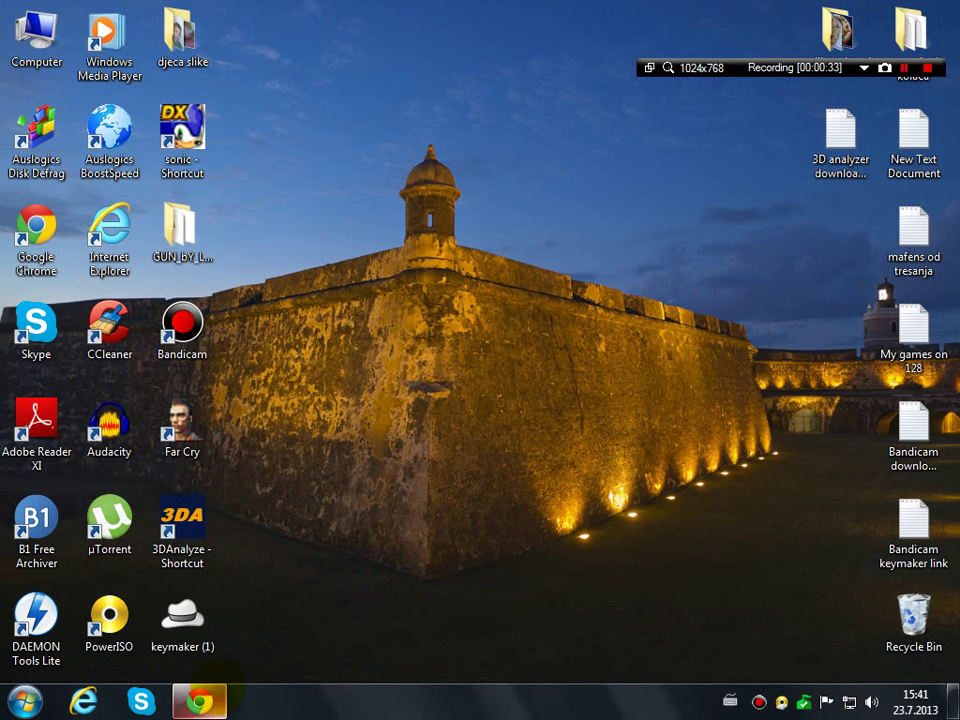
pyautogui.click(200, 700)
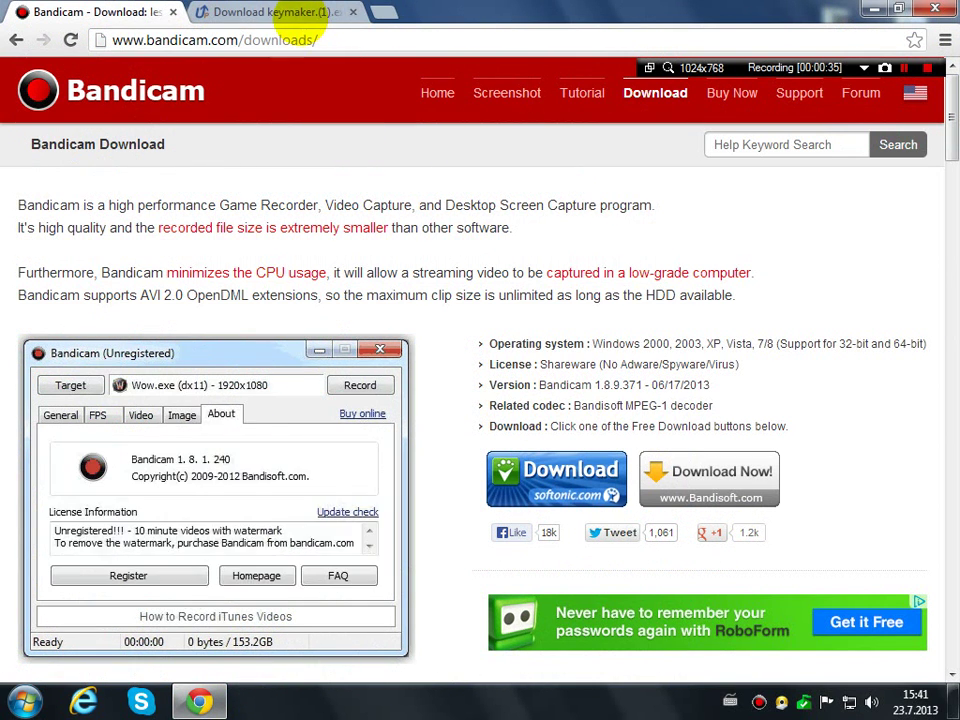
# Generate the uppit link for keymaker (1).exe, download the file and show all downloads
pyautogui.click(292, 13)
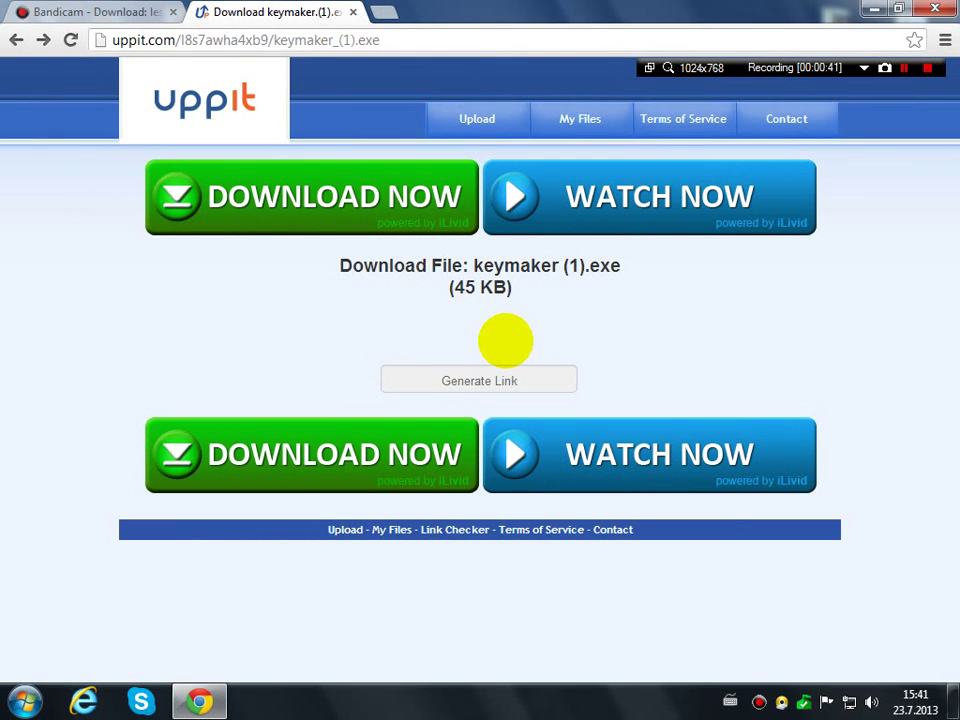
pyautogui.click(466, 380)
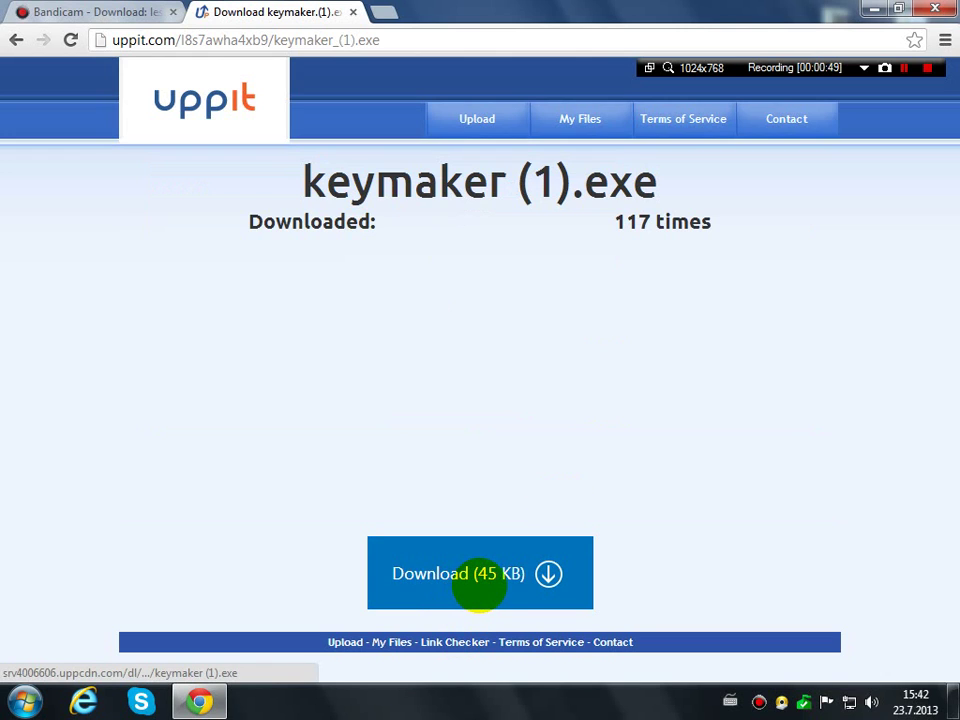
pyautogui.click(478, 578)
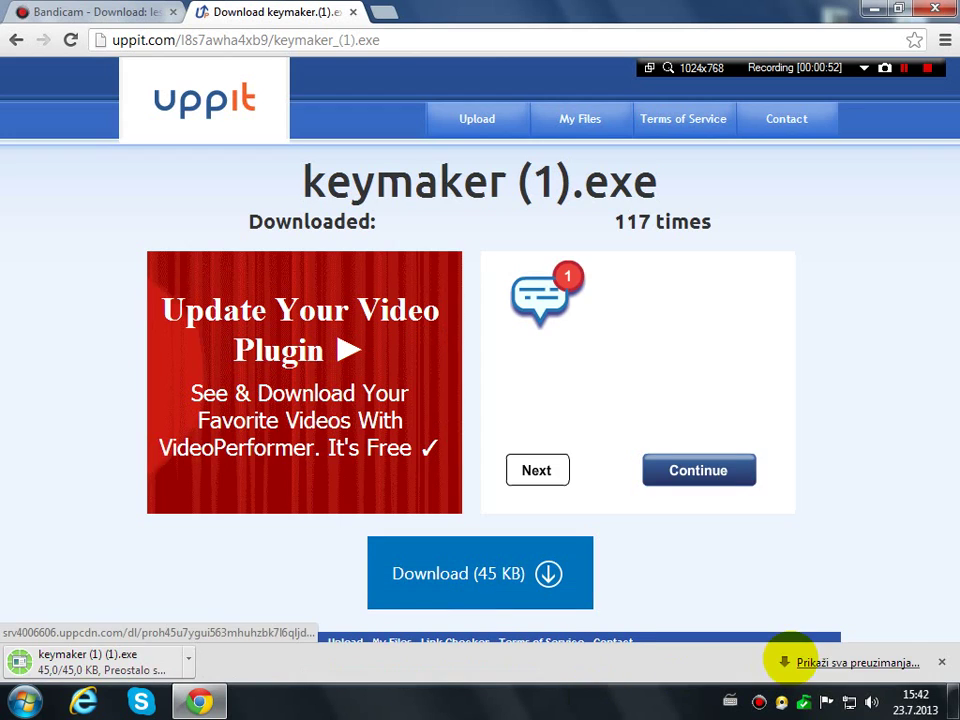
pyautogui.click(830, 662)
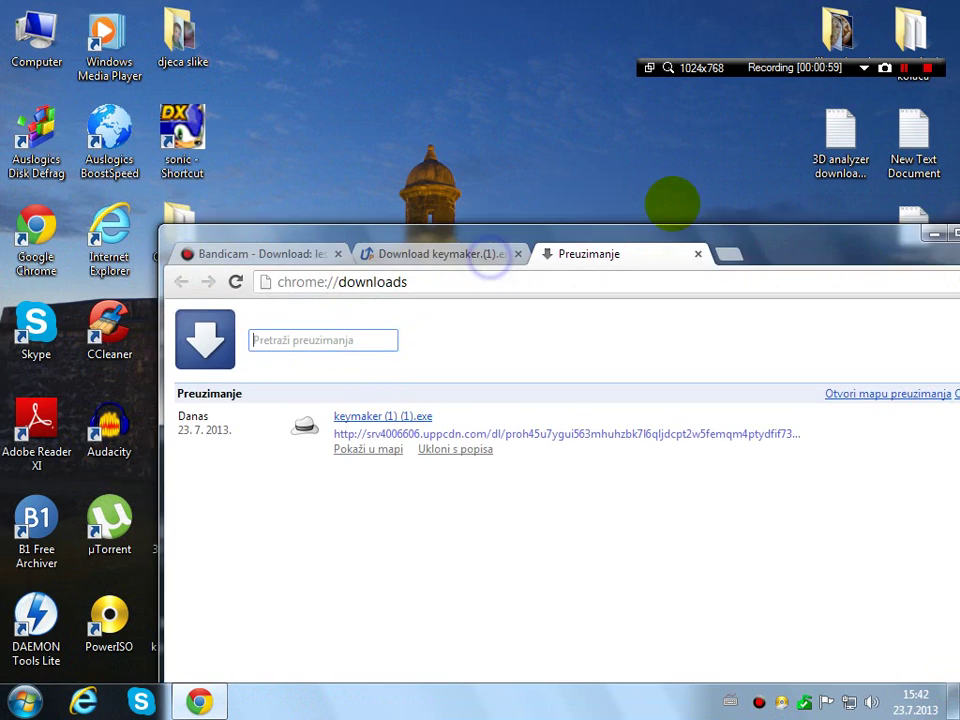
# Reposition the browser window over the desktop and close it
pyautogui.moveTo(672, 204); pyautogui.dragTo(930, 165)
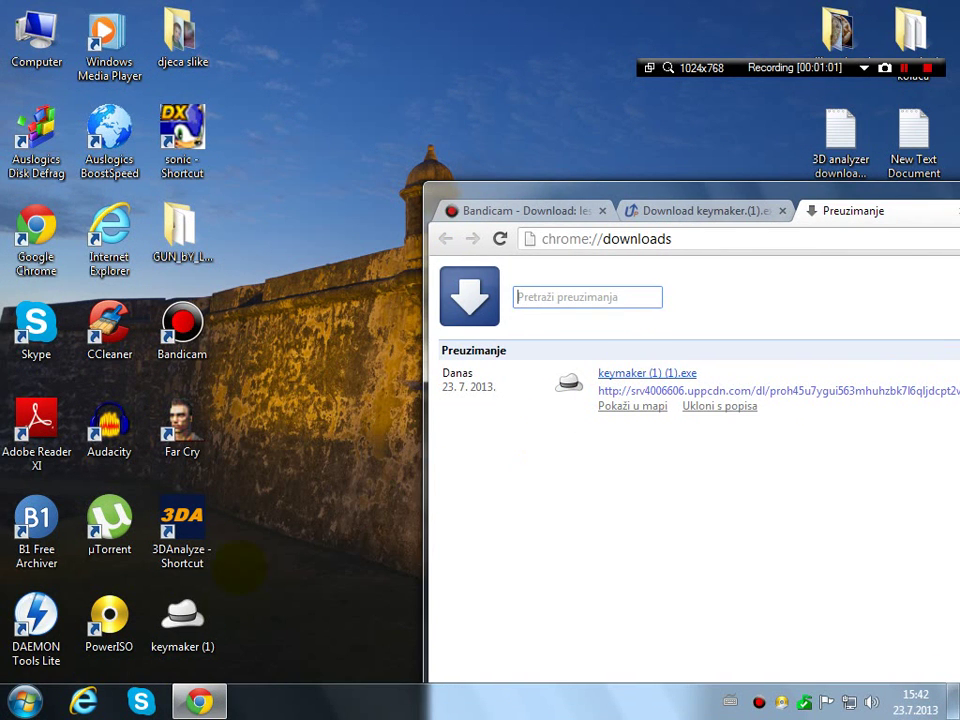
pyautogui.moveTo(814, 189); pyautogui.dragTo(376, 189)
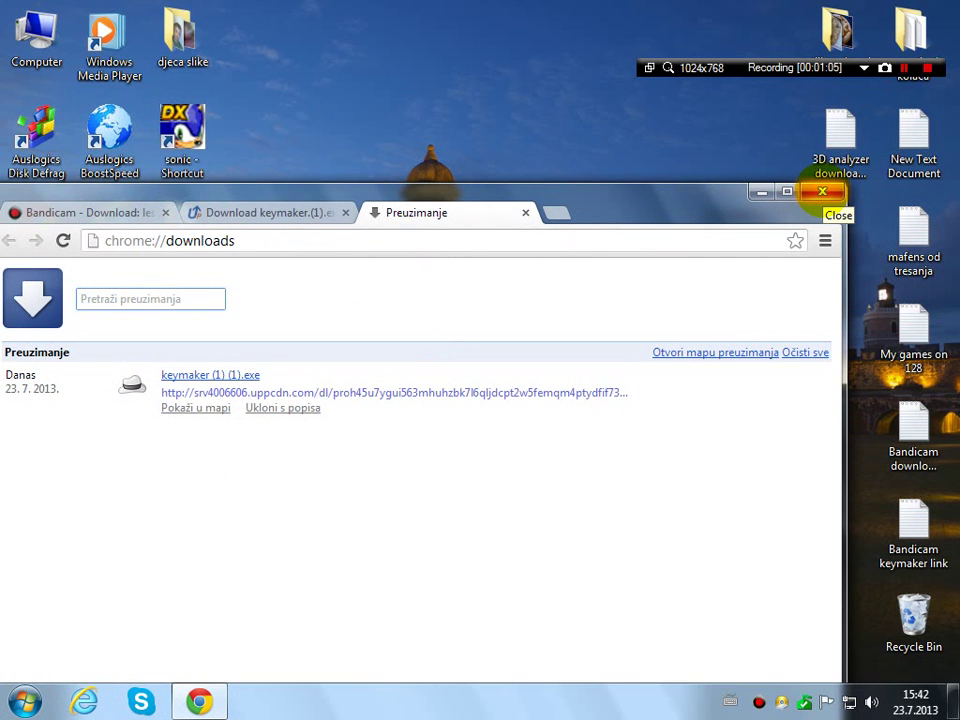
pyautogui.click(822, 191)
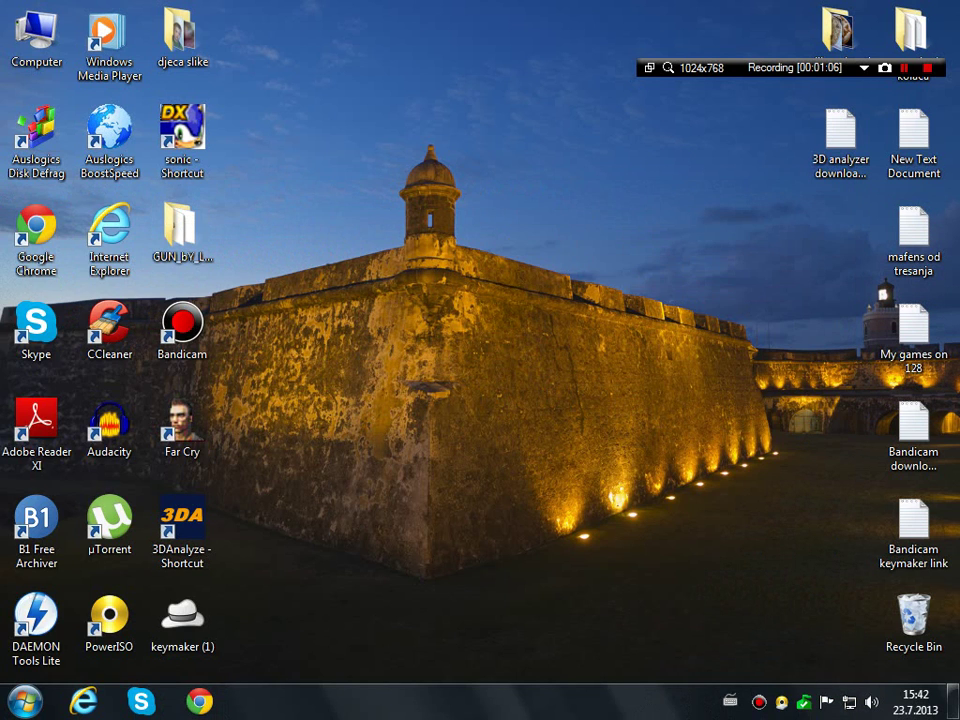
# Run the keymaker (1) file as administrator from the desktop and close its registration window
pyautogui.click(185, 617)
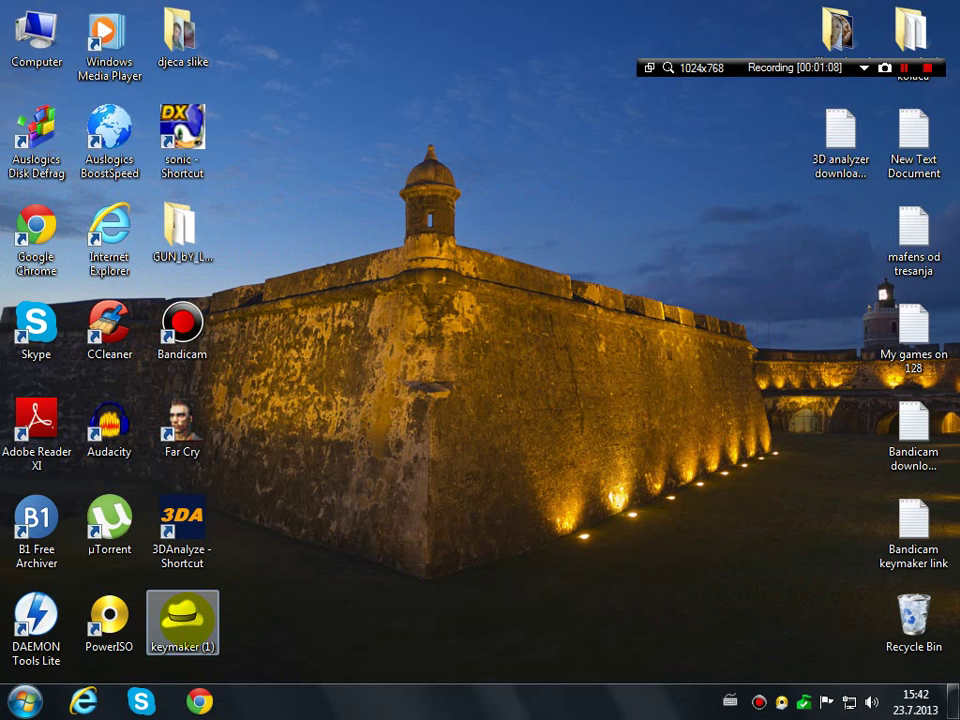
pyautogui.rightClick(185, 617)
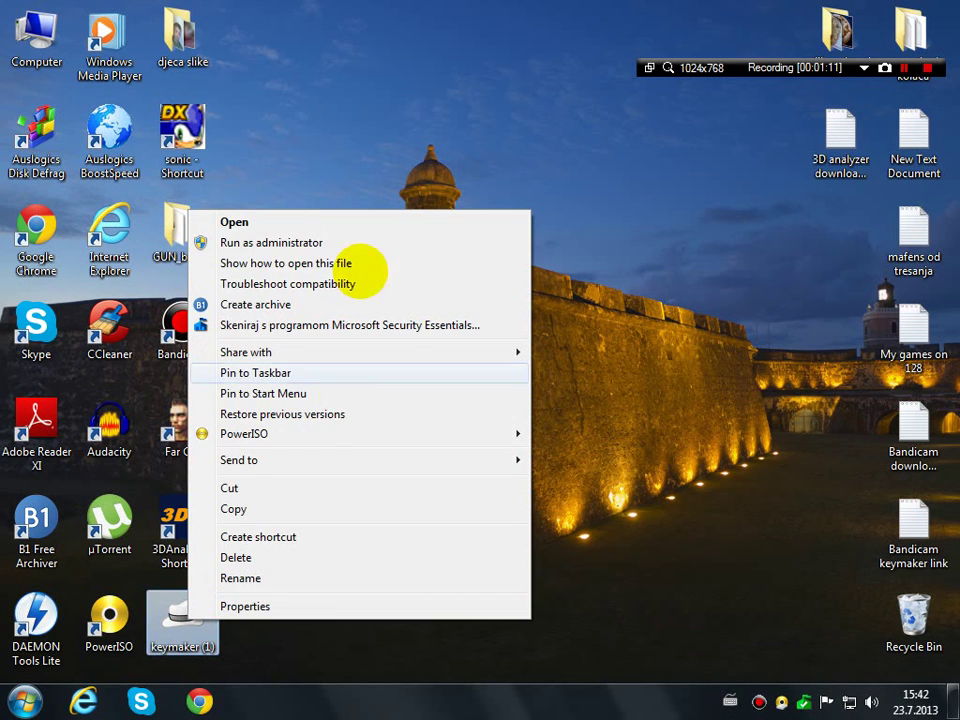
pyautogui.click(305, 243)
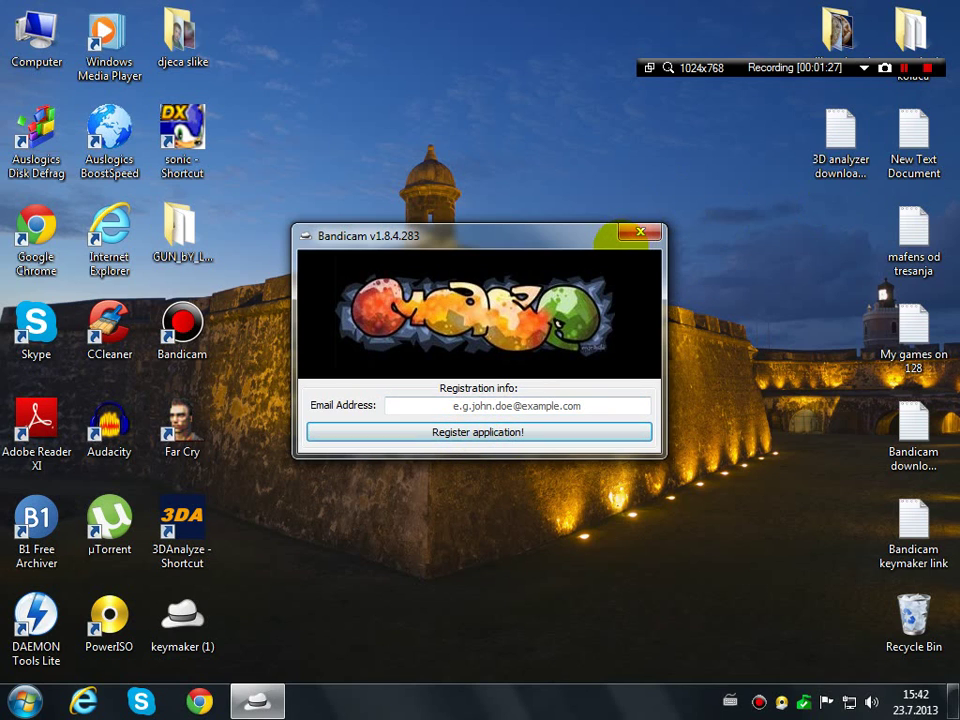
pyautogui.click(632, 236)
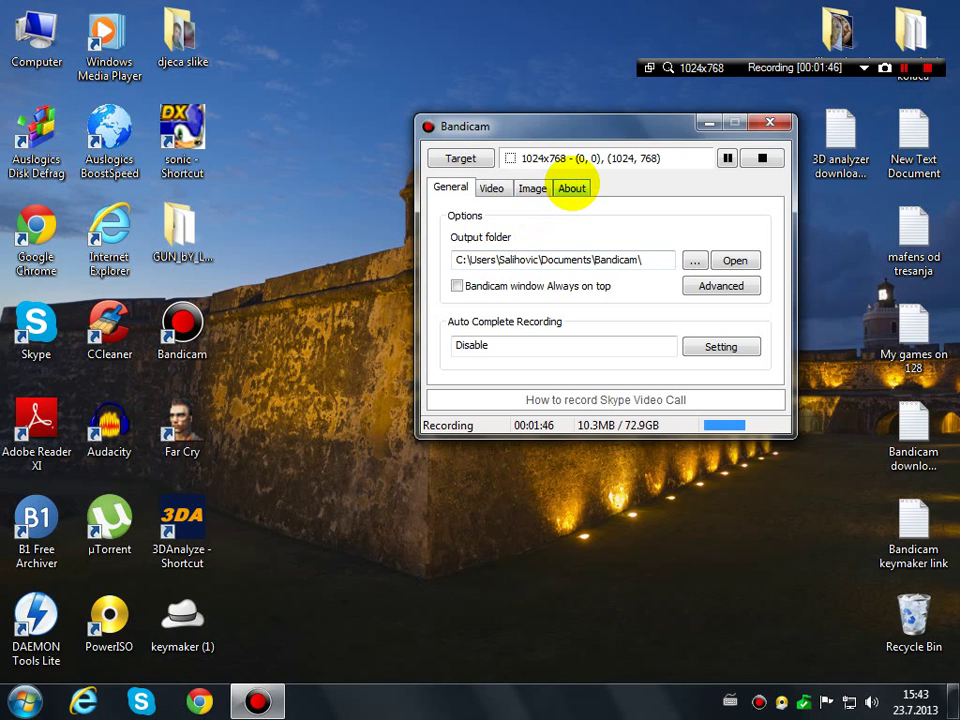
# Review Bandicam's Auto Complete Recording settings twice, keeping the condition at Disable
pyautogui.click(716, 345)
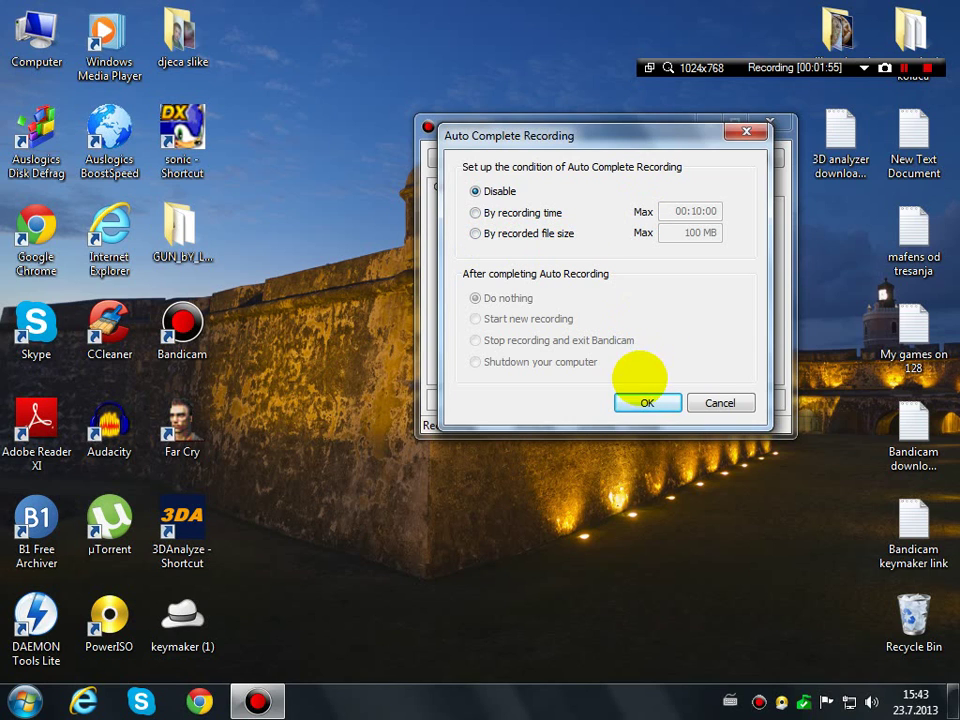
pyautogui.click(645, 400)
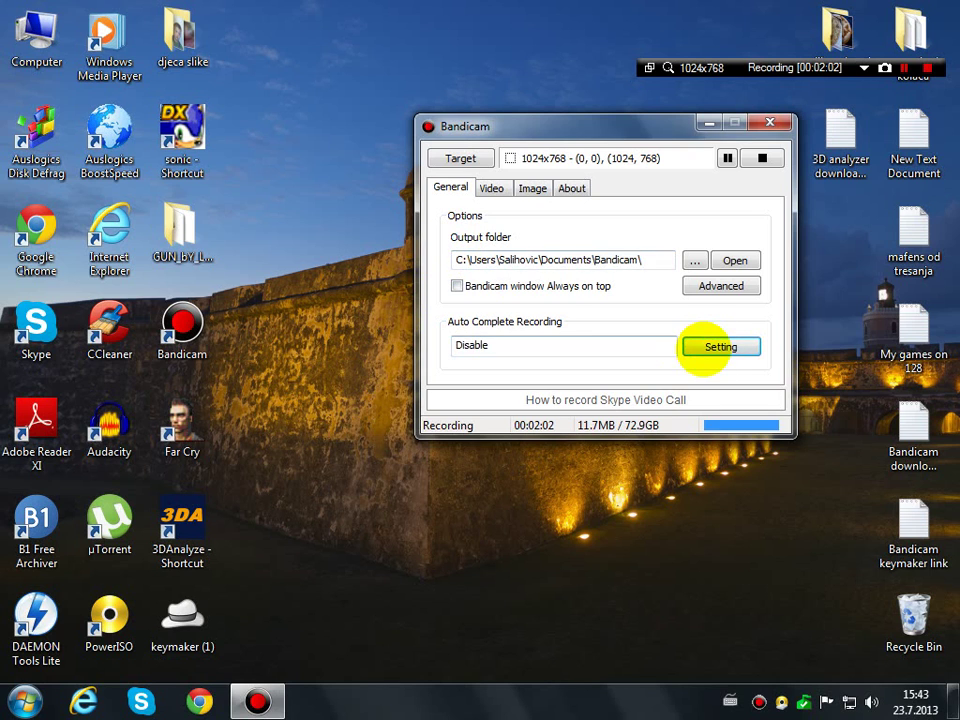
pyautogui.click(708, 346)
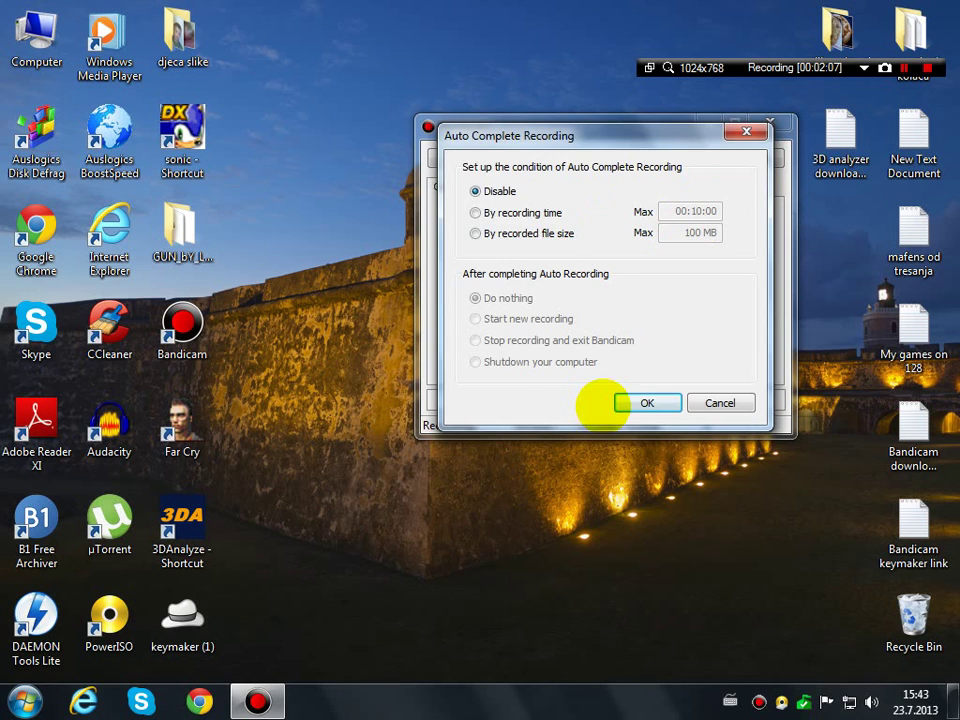
pyautogui.click(632, 403)
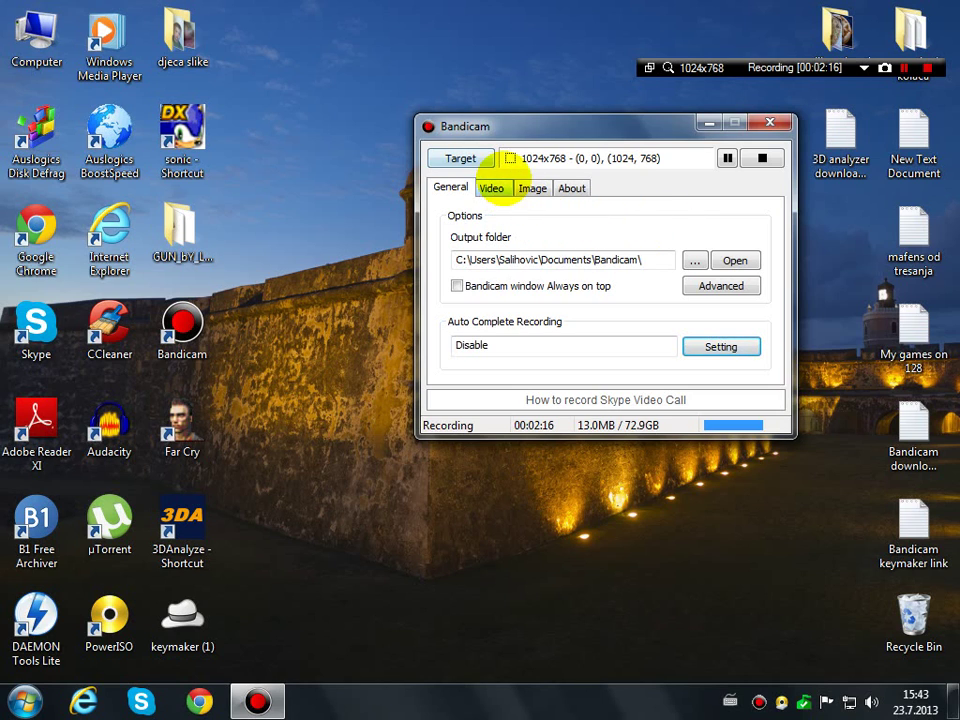
# Open Bandicam's video record settings and raise the system speaker volume to maximum
pyautogui.click(494, 187)
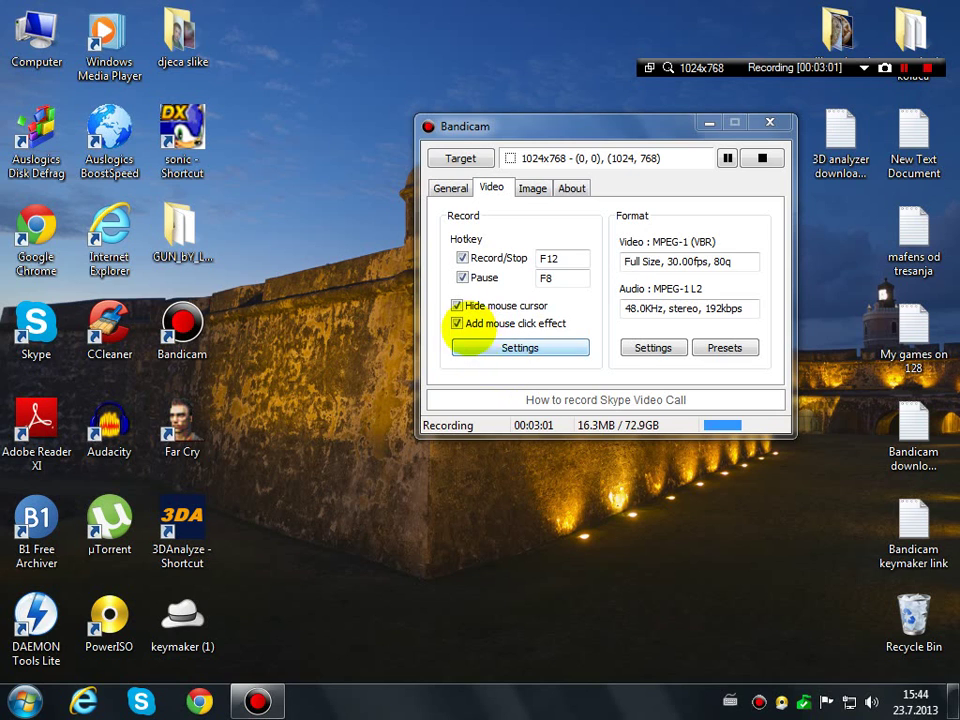
pyautogui.click(504, 351)
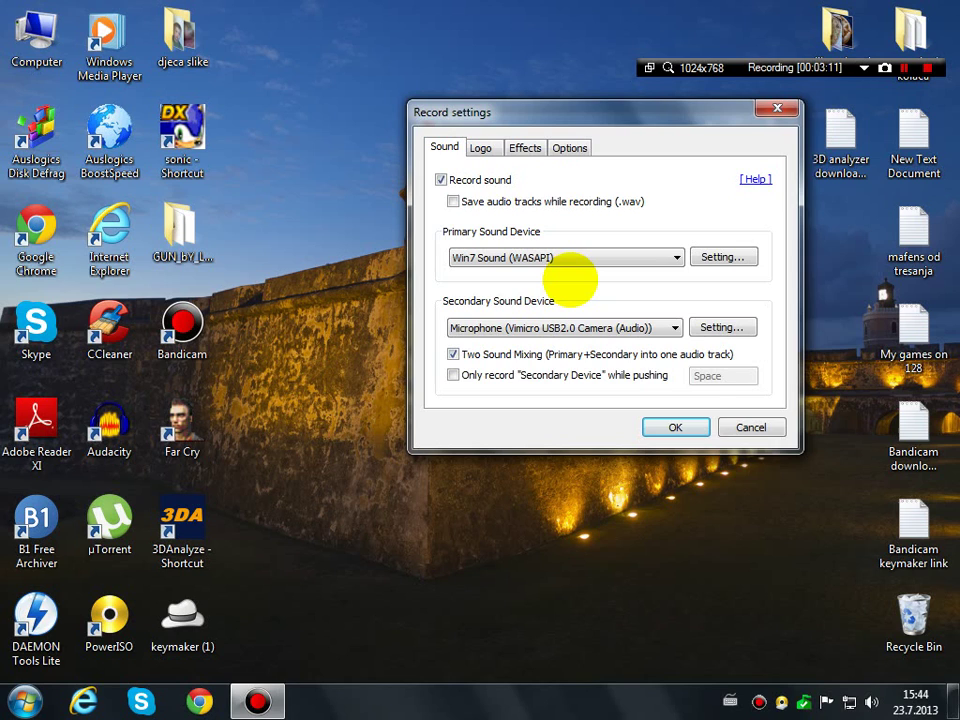
pyautogui.click(879, 700)
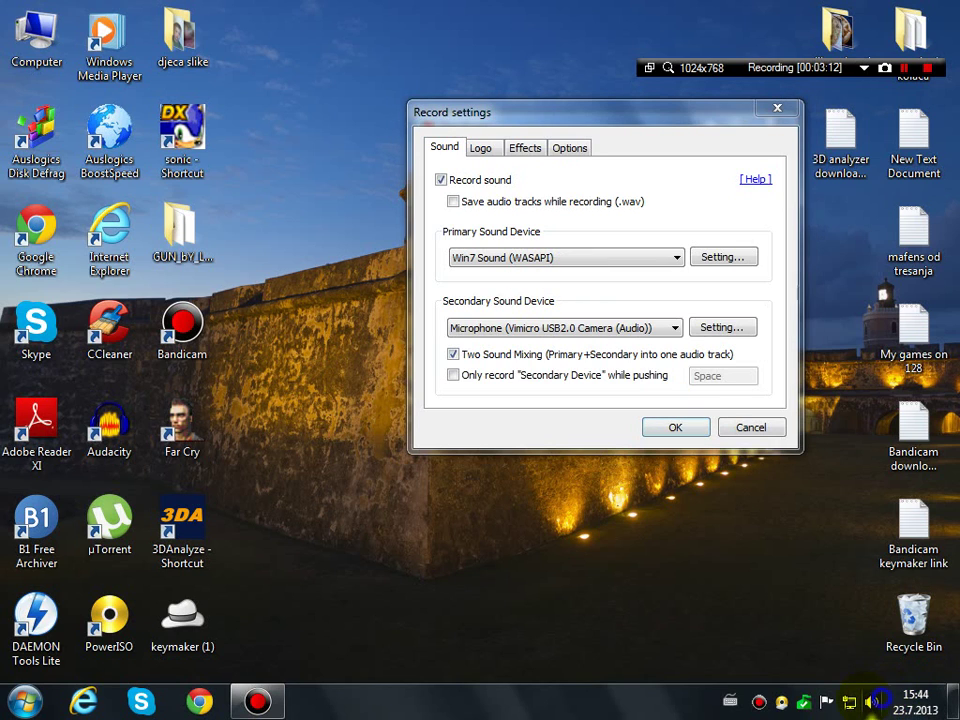
pyautogui.moveTo(879, 467)
pyautogui.mouseDown()
pyautogui.moveTo(878, 520)
pyautogui.moveTo(871, 455)
pyautogui.moveTo(876, 461)
pyautogui.mouseUp()
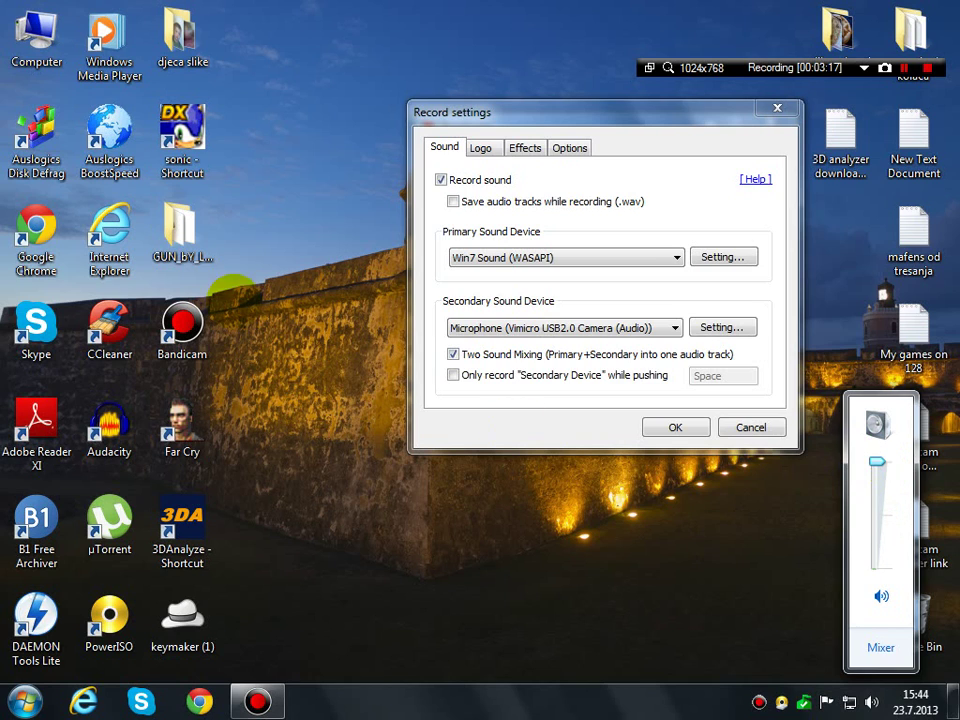
pyautogui.click(285, 267)
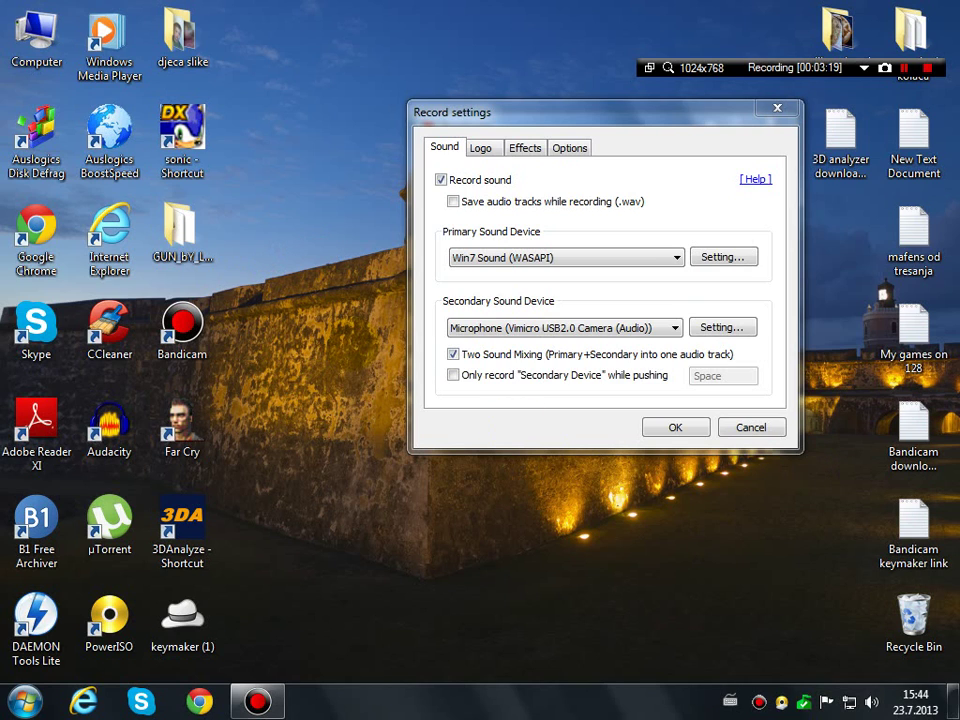
# Choose Microphone (Vimicro USB2.0 Camera (Audio)) as the secondary sound device and check the other available devices
pyautogui.click(640, 328)
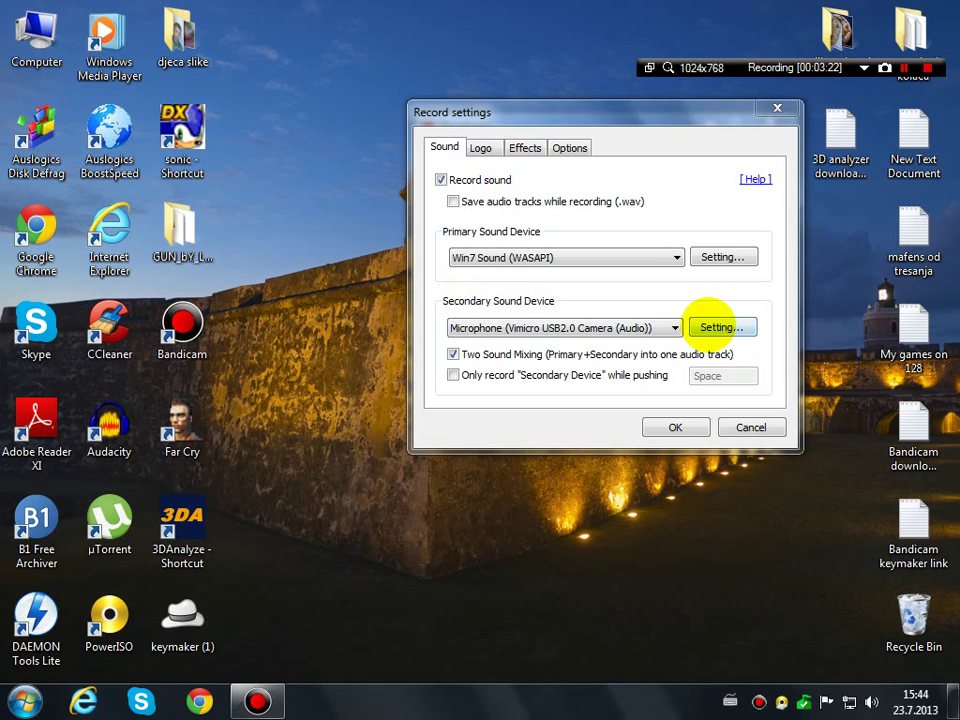
pyautogui.click(674, 327)
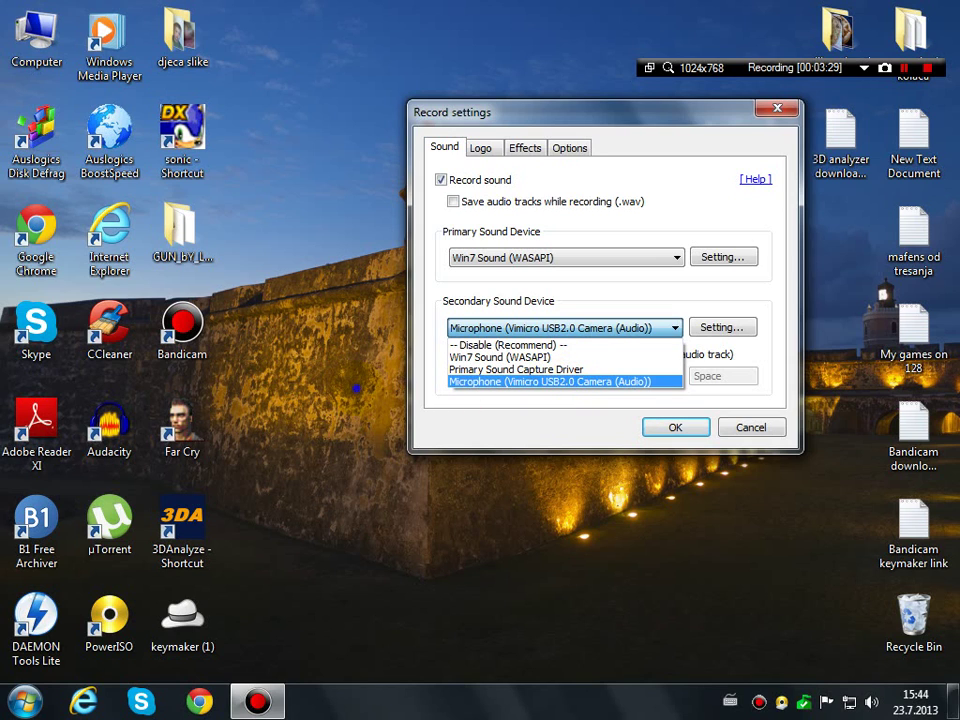
pyautogui.click(664, 380)
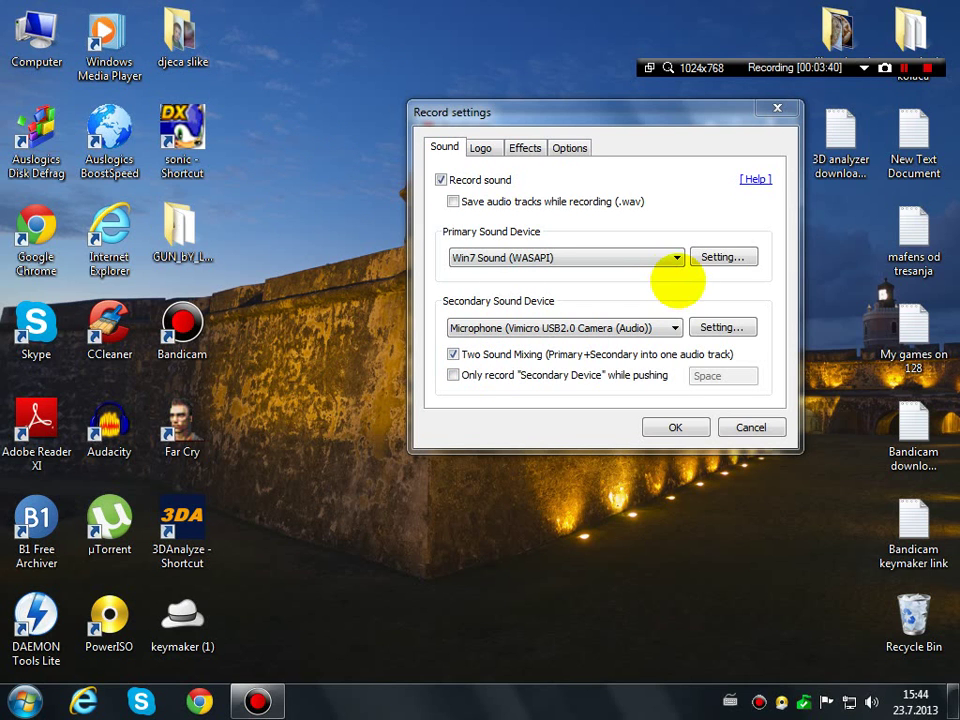
pyautogui.click(641, 322)
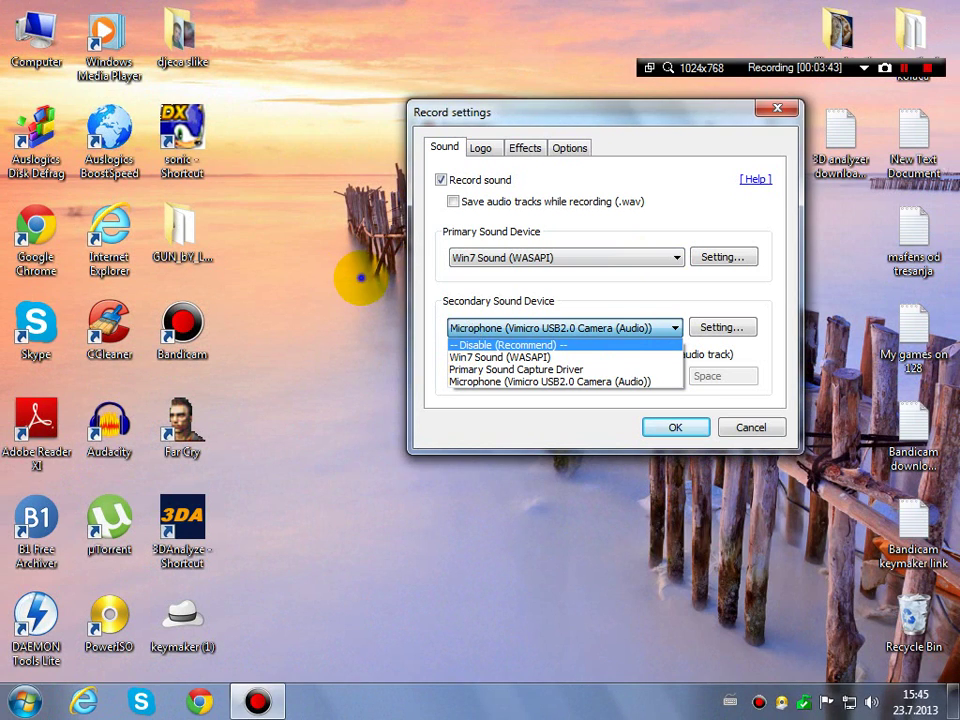
pyautogui.click(361, 279)
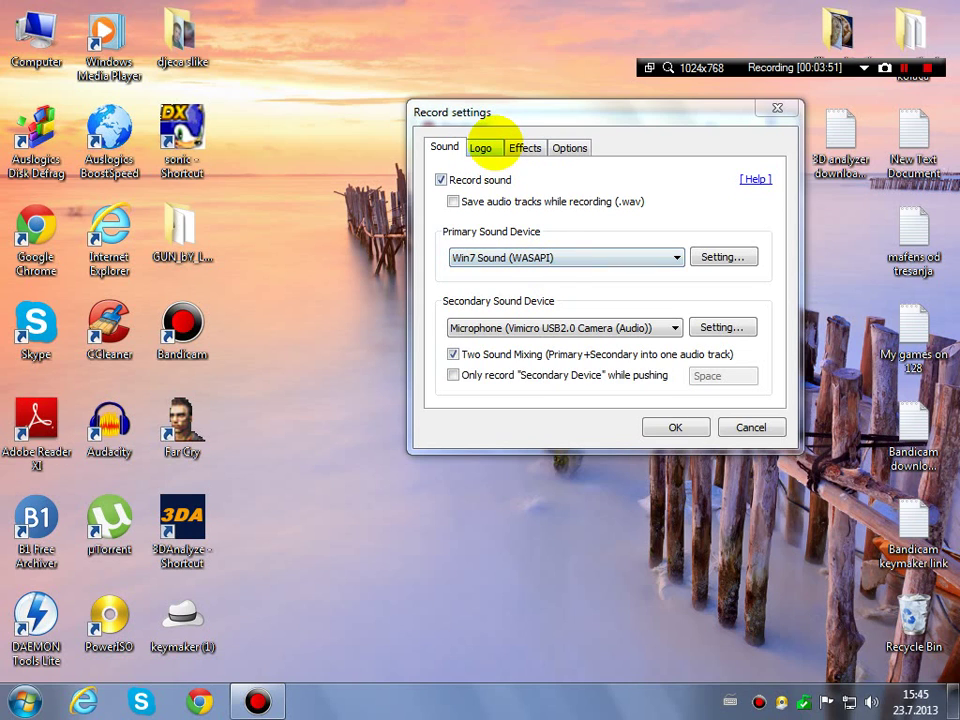
# Review the Logo and Effects record settings, test the left and right click effects on the desktop, and return to the Sound settings
pyautogui.click(482, 147)
pyautogui.click(525, 147)
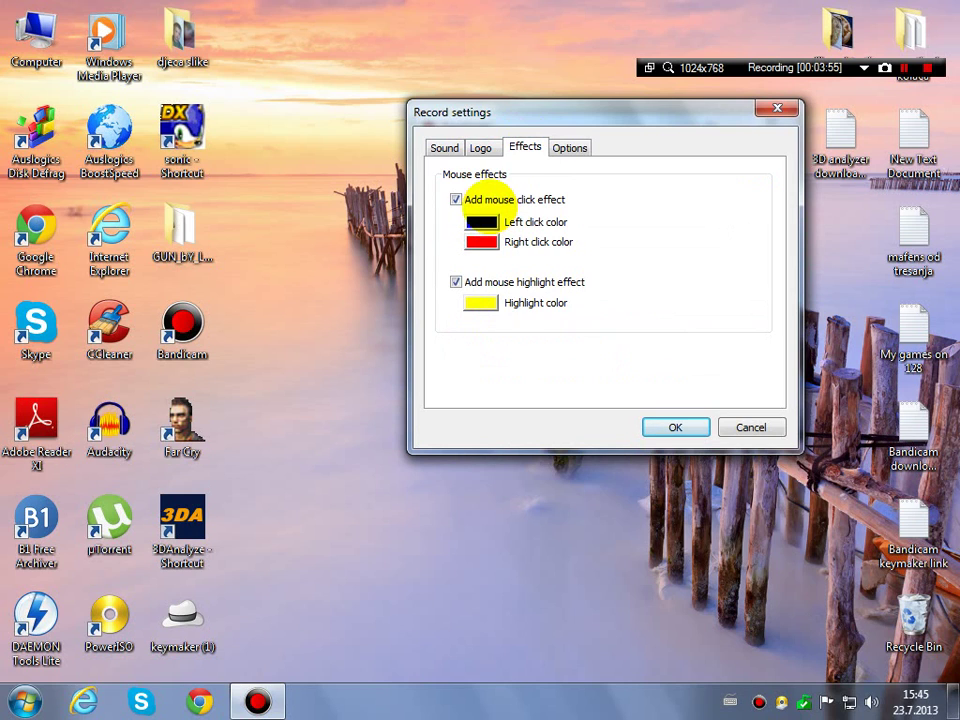
pyautogui.click(313, 241)
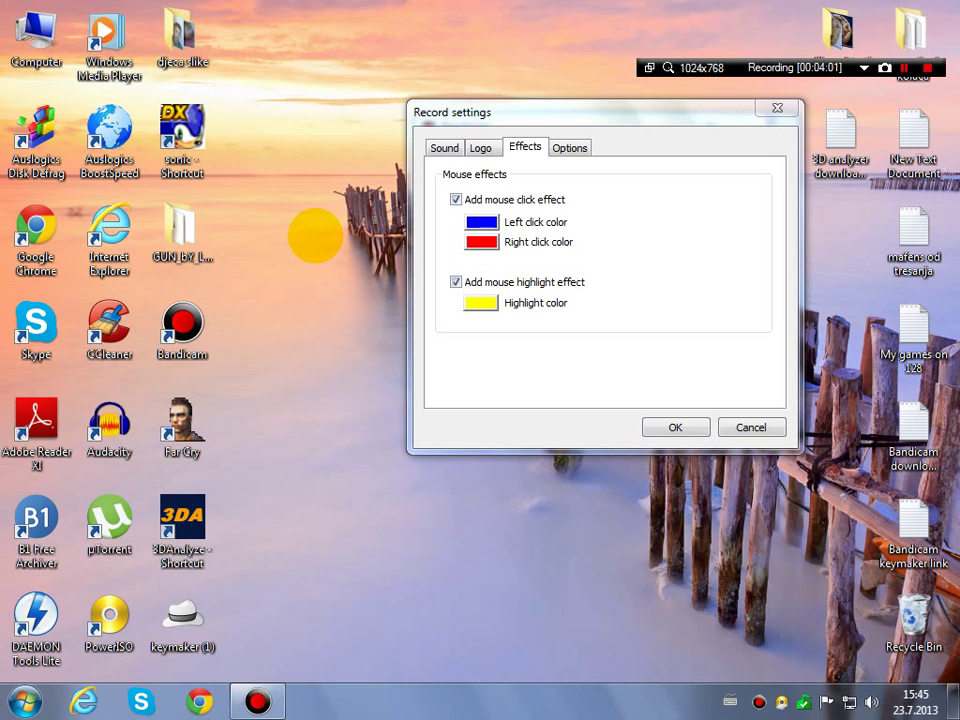
pyautogui.click(315, 235)
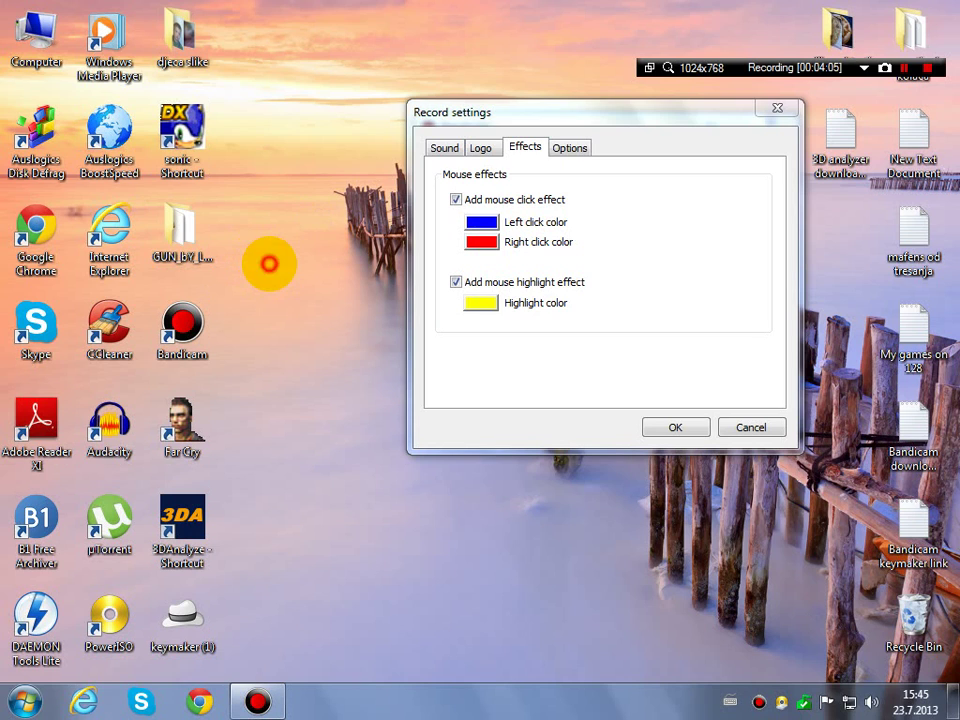
pyautogui.rightClick(268, 264)
pyautogui.rightClick(275, 224)
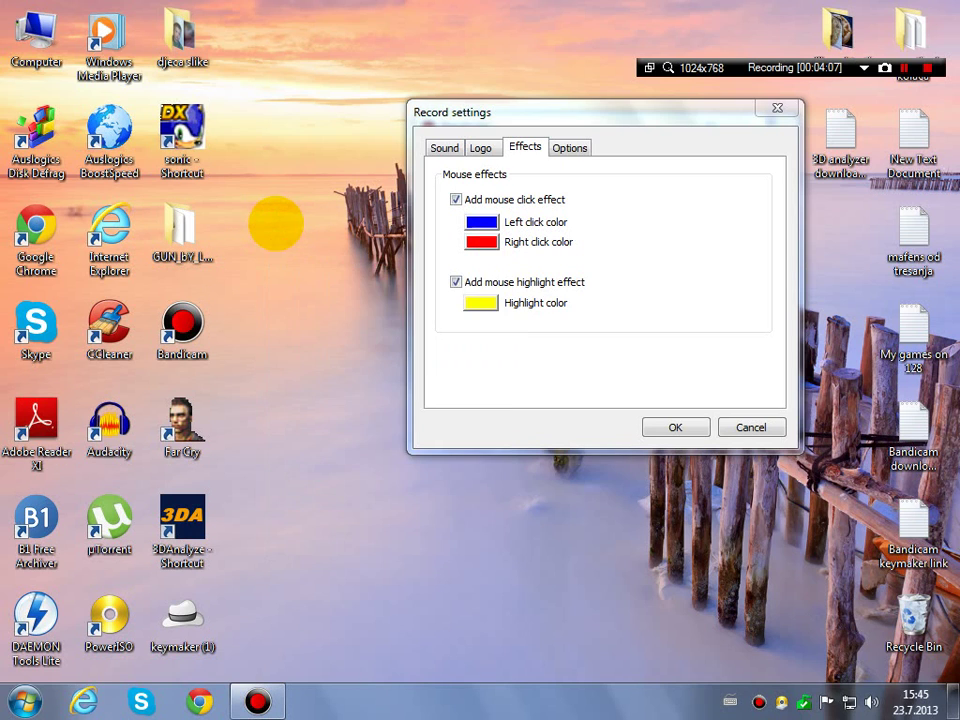
pyautogui.rightClick(276, 224)
pyautogui.click(257, 163)
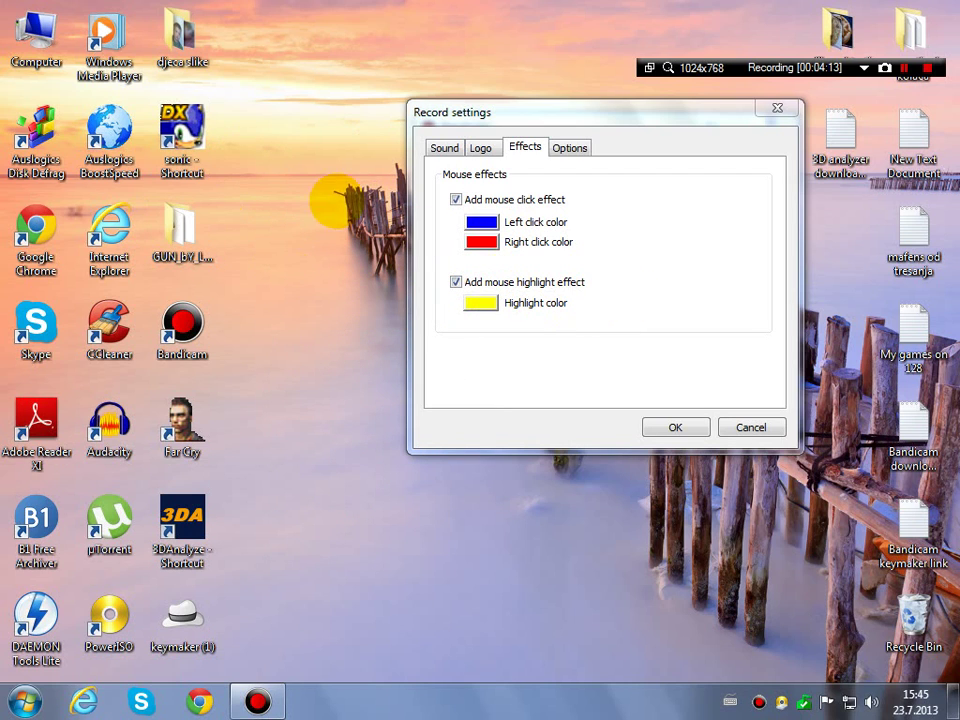
pyautogui.click(440, 146)
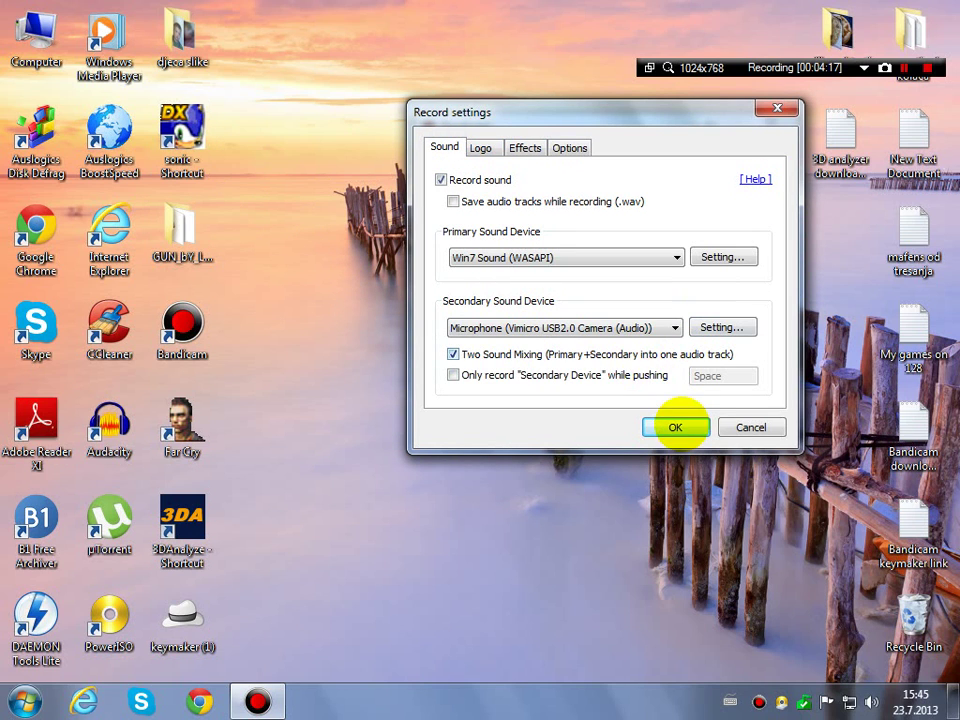
# Save the record settings and check the available frame rates in the video format settings, keeping 30 FPS
pyautogui.click(677, 425)
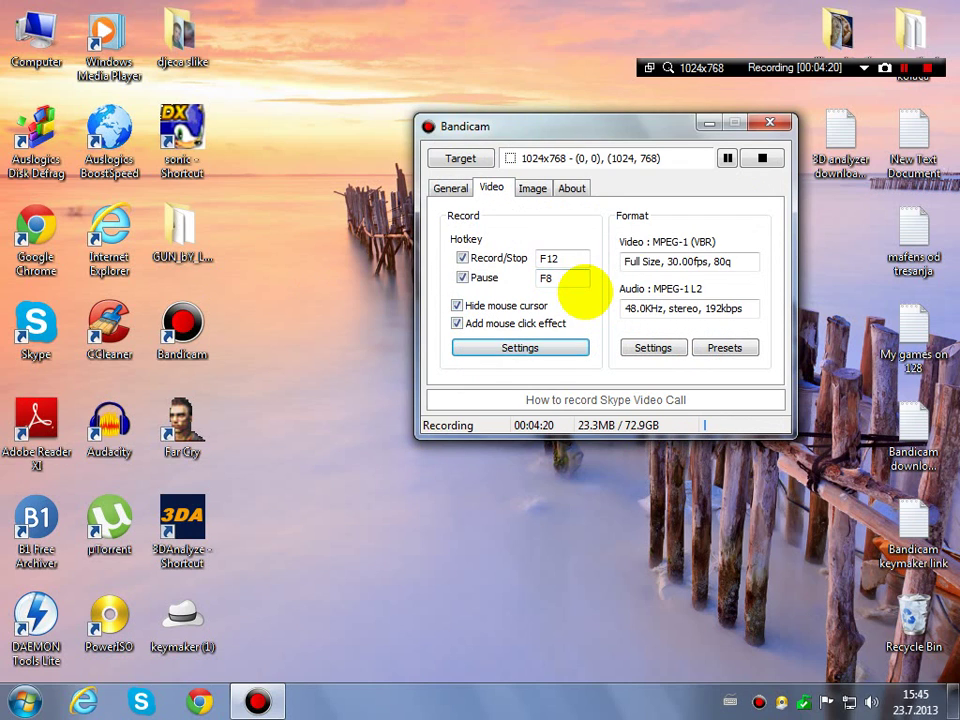
pyautogui.click(645, 349)
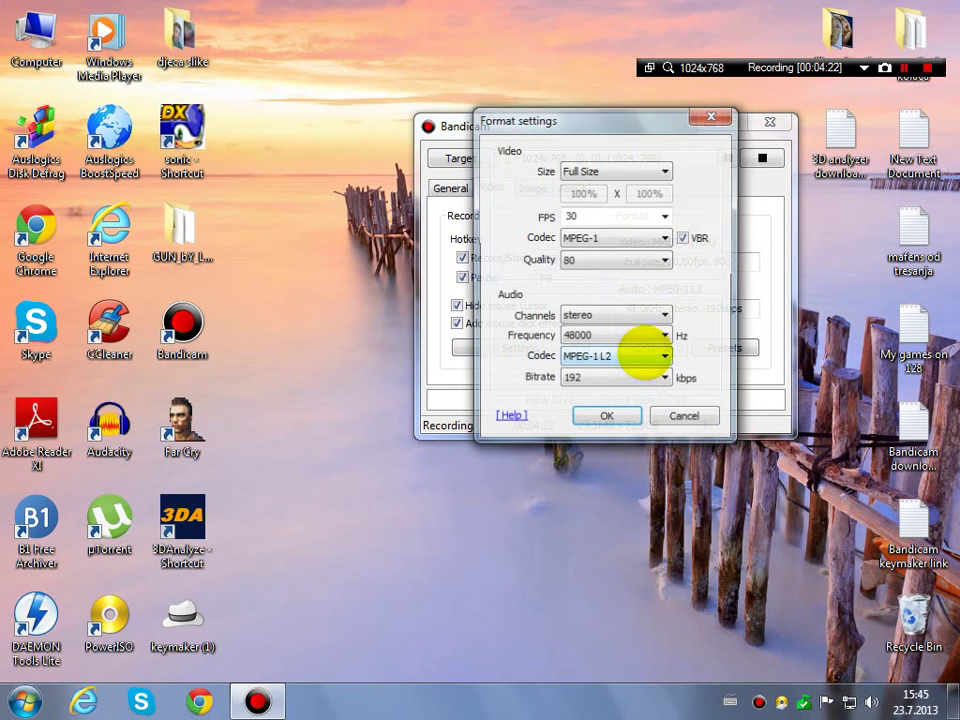
pyautogui.click(665, 216)
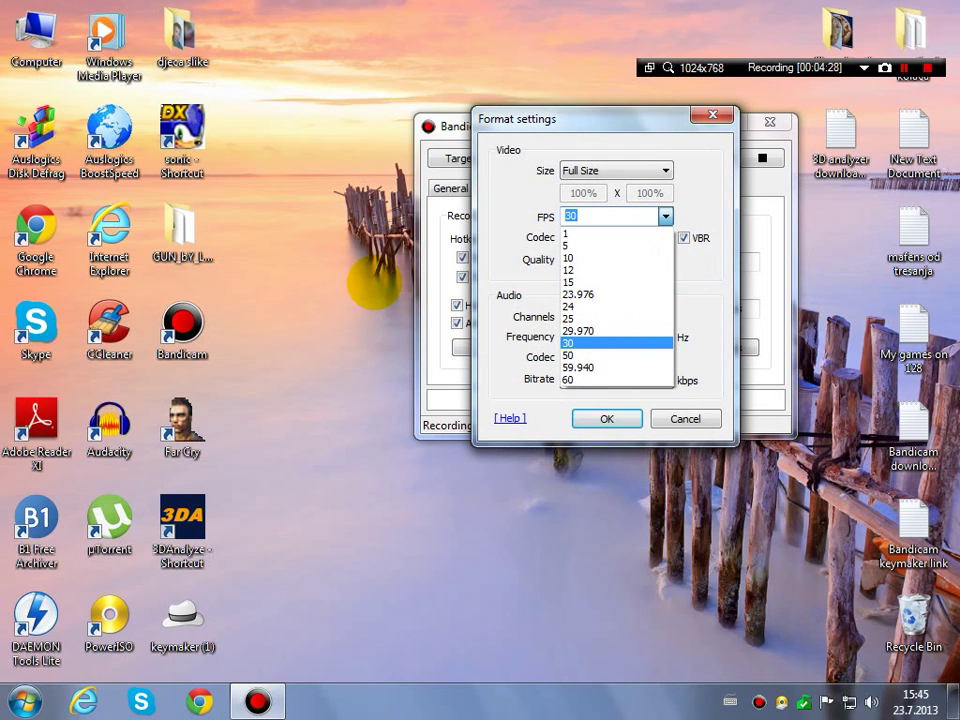
pyautogui.click(375, 268)
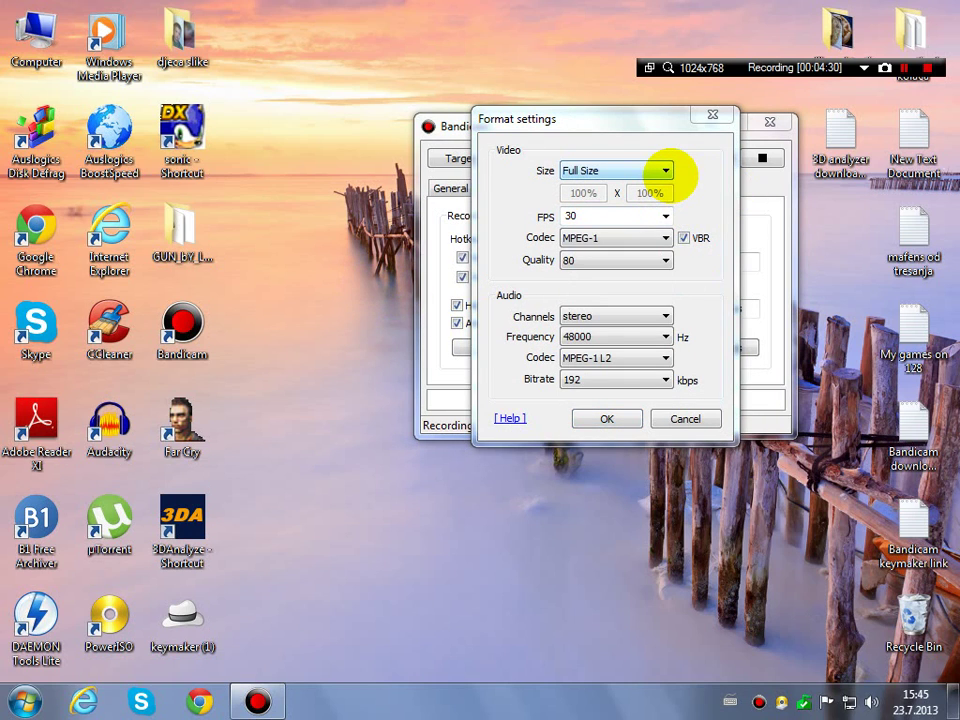
pyautogui.press('Tab')
pyautogui.press('Tab')
pyautogui.press('Tab')
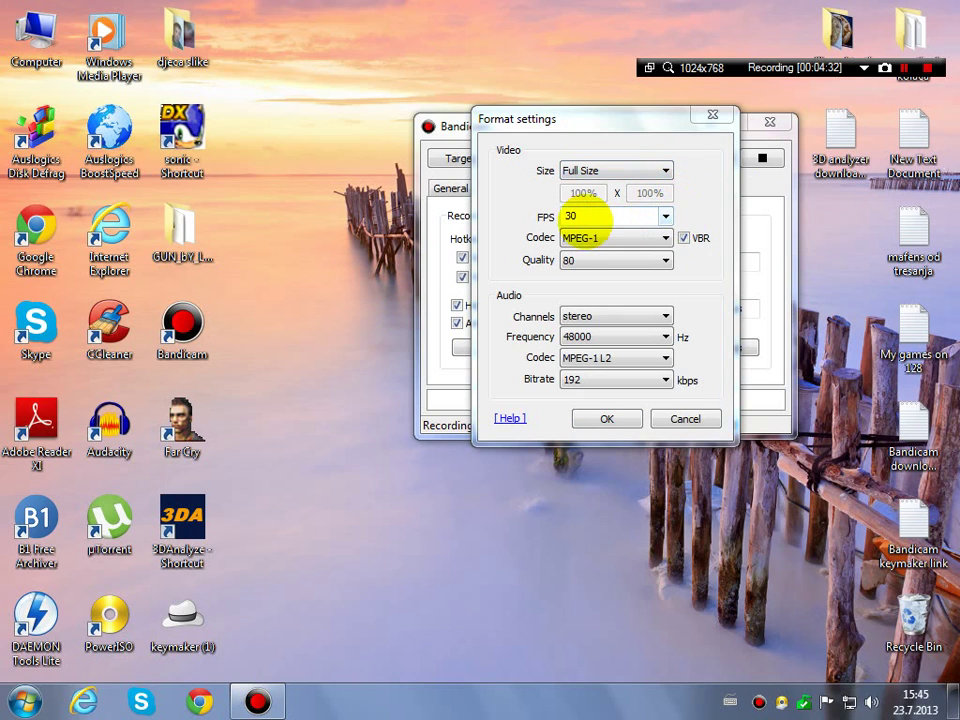
pyautogui.click(606, 418)
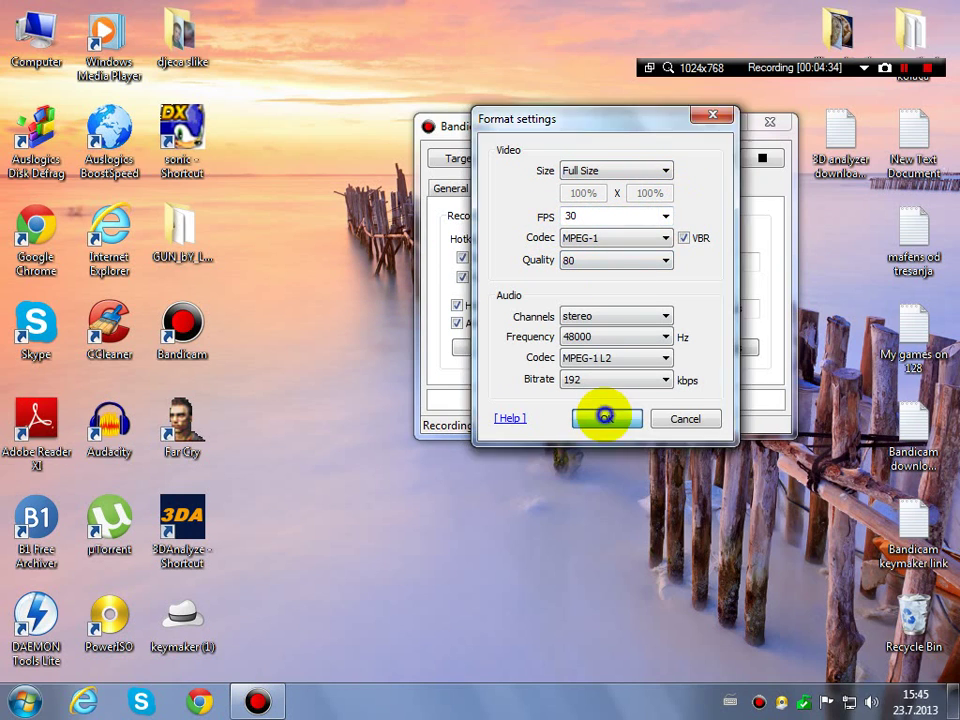
# Look through the Image and Video settings, return to General, and move the Bandicam window closer to the middle of the desktop
pyautogui.click(531, 190)
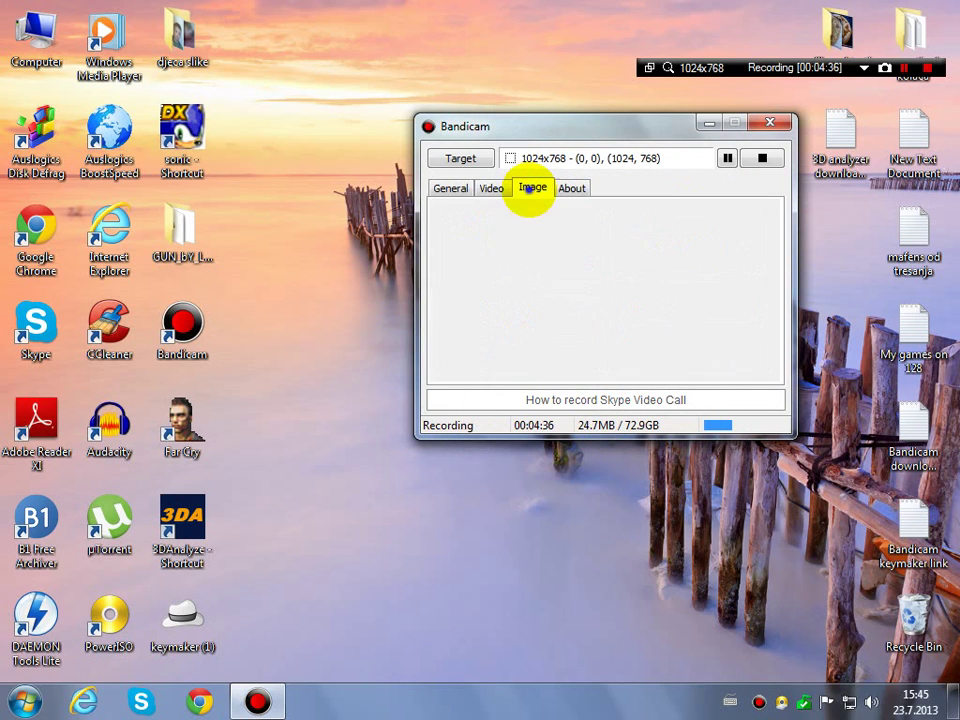
pyautogui.click(492, 190)
pyautogui.click(450, 190)
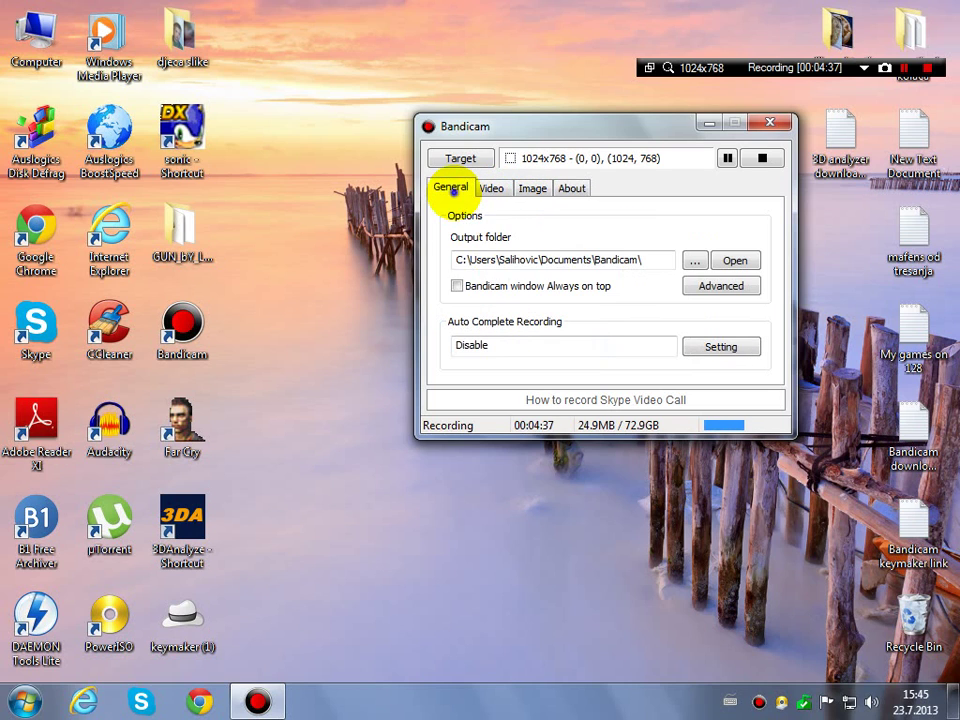
pyautogui.moveTo(638, 128); pyautogui.dragTo(576, 188)
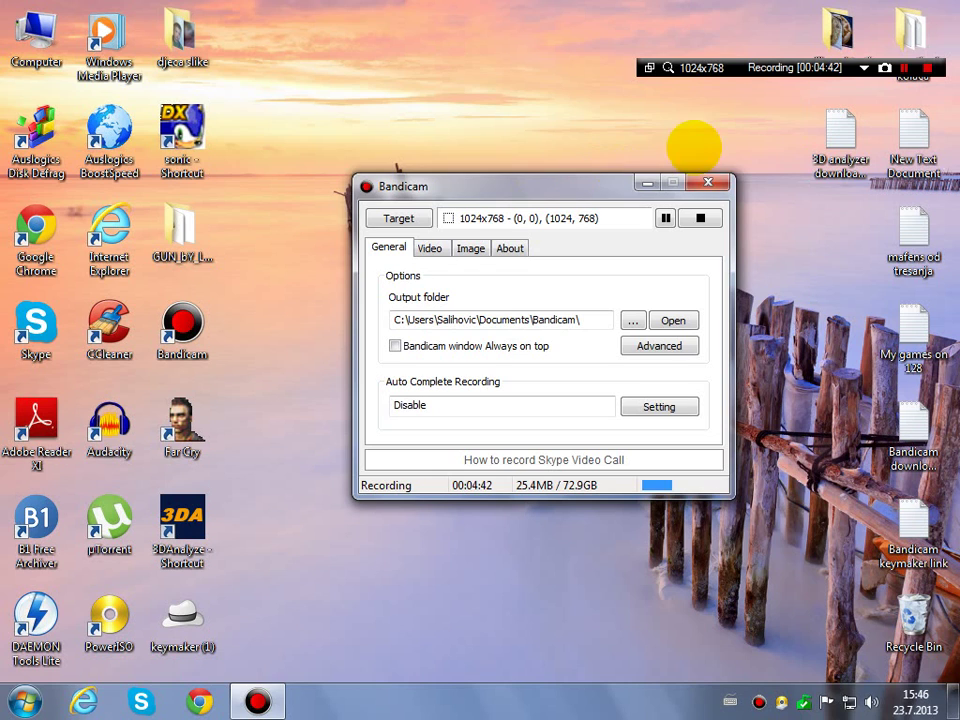
# Fit the recording area to the Bandicam window with Find Window, and resize the area to 320 x 240
pyautogui.click(700, 68)
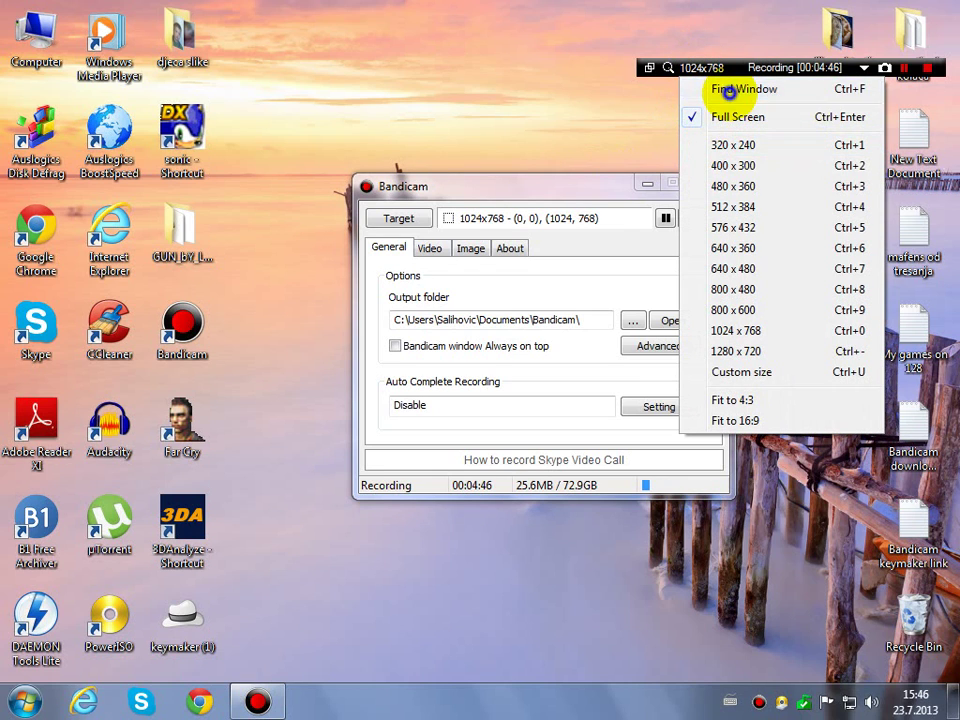
pyautogui.click(728, 90)
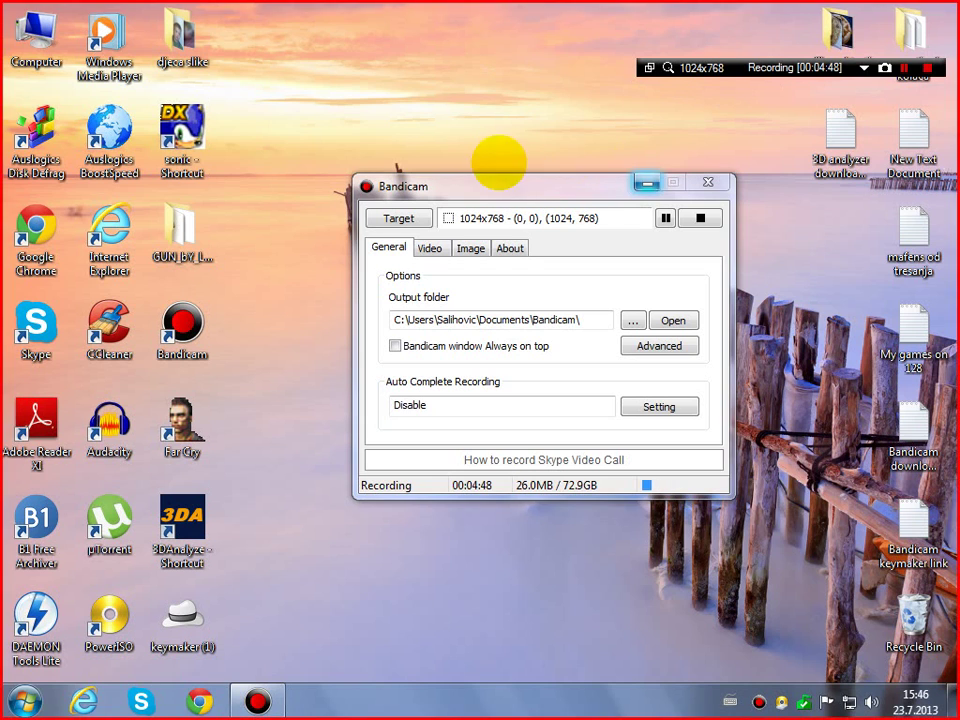
pyautogui.click(475, 186)
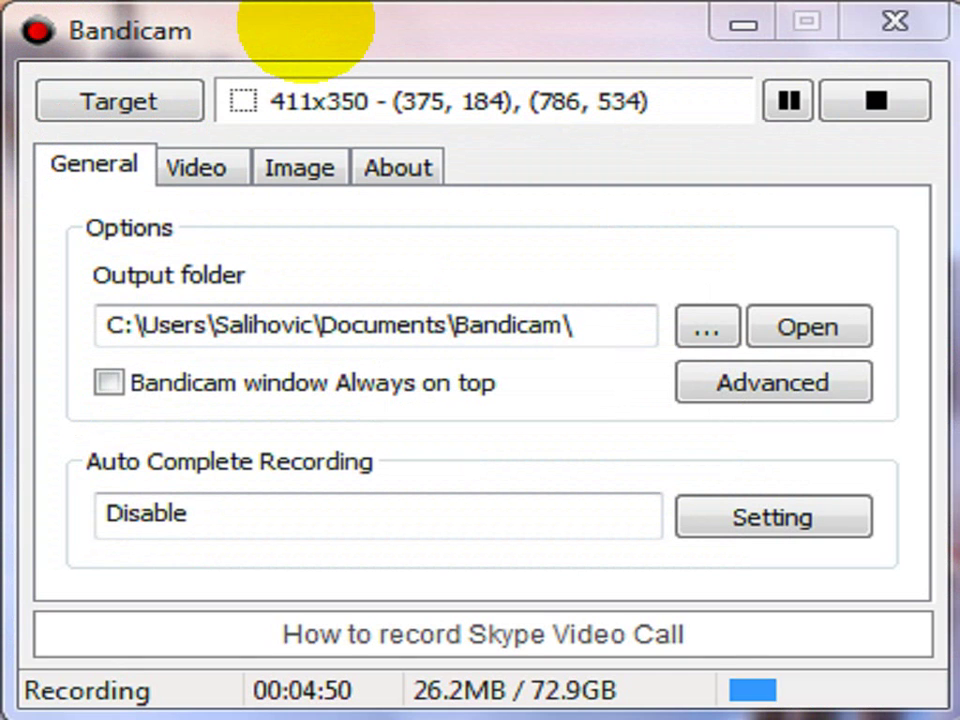
pyautogui.click(119, 101)
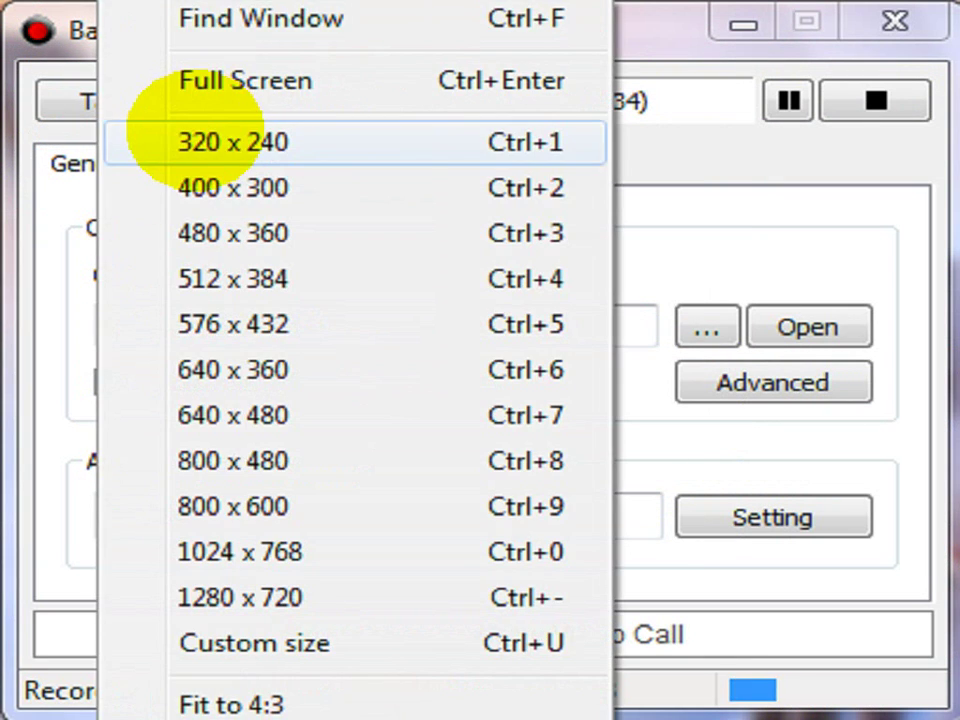
pyautogui.click(195, 135)
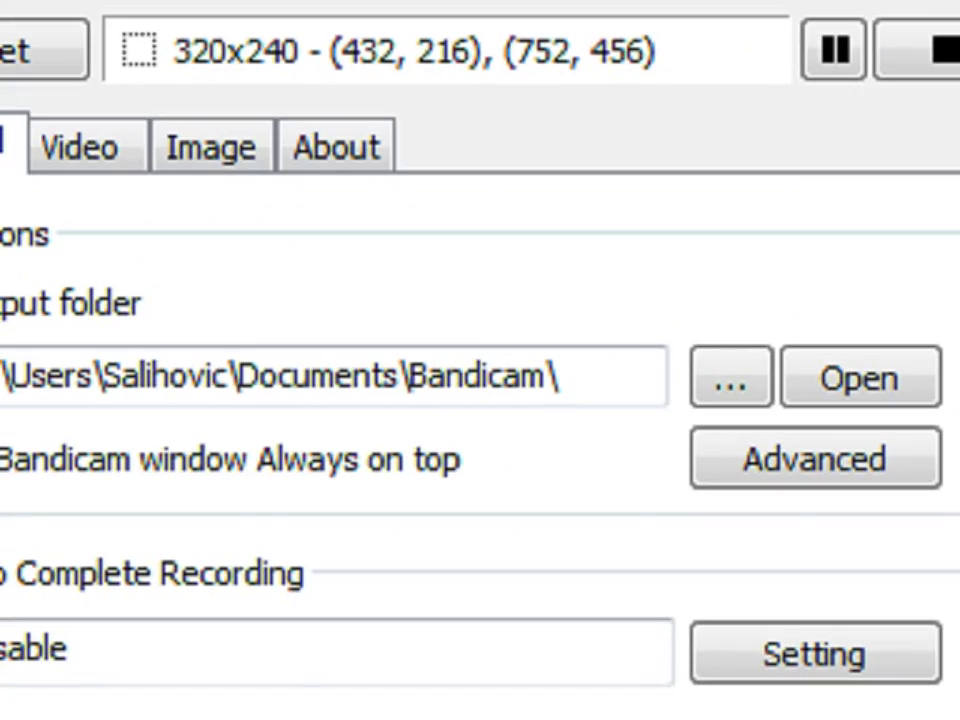
# Set the recording area back to Full Screen and move the recording bar off the Bandicam window
pyautogui.click(139, 50)
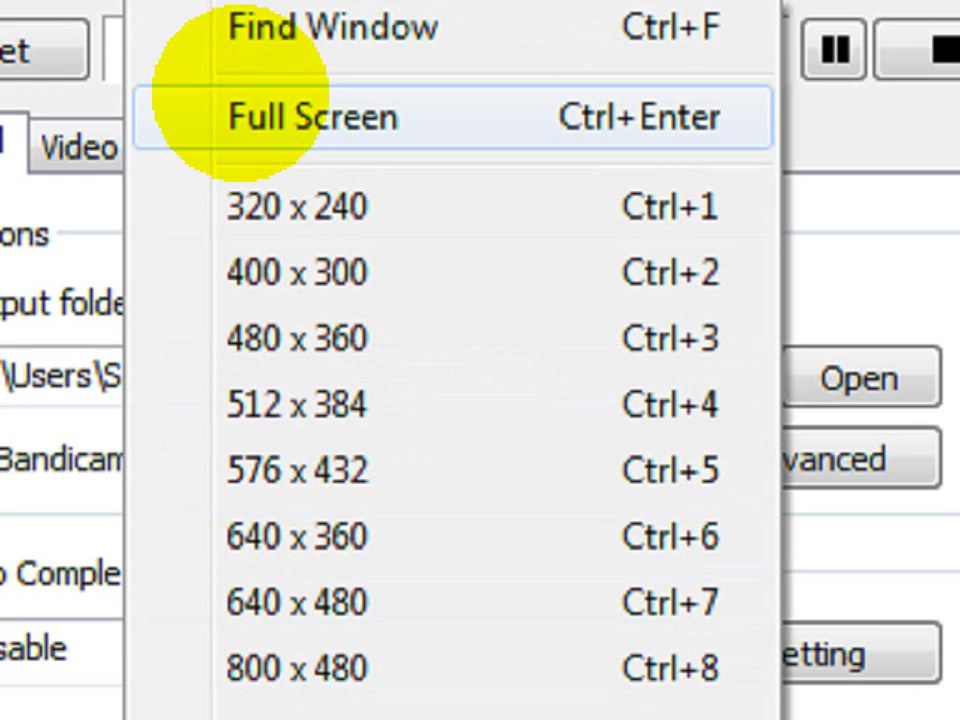
pyautogui.click(226, 112)
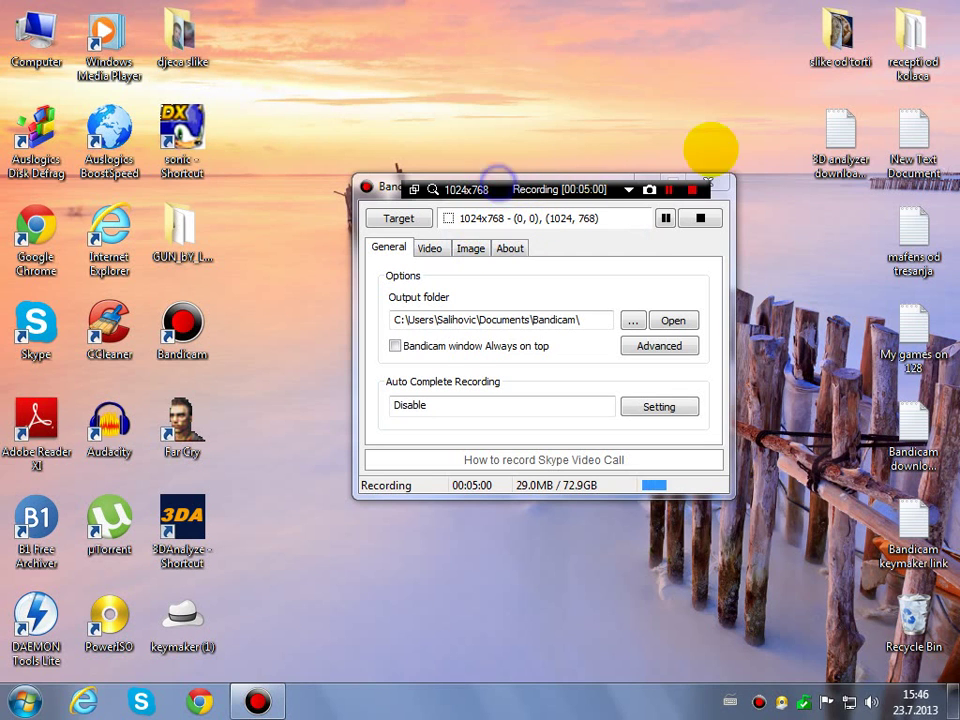
pyautogui.moveTo(476, 203); pyautogui.dragTo(745, 92)
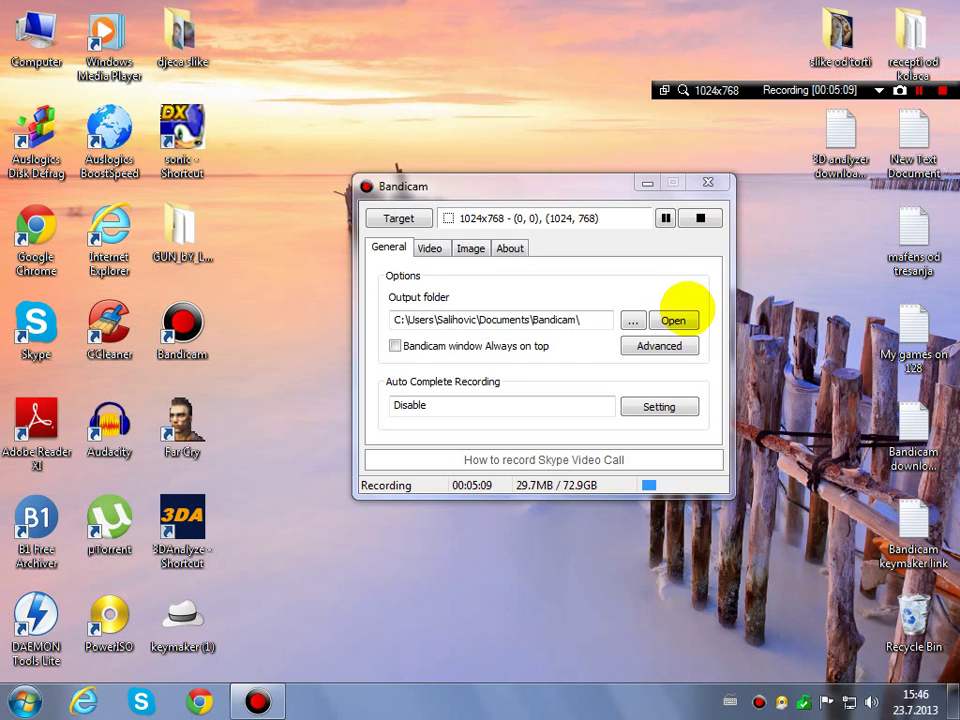
# Open Bandicam's output folder to view the recorded video file, and close the folder
pyautogui.click(676, 319)
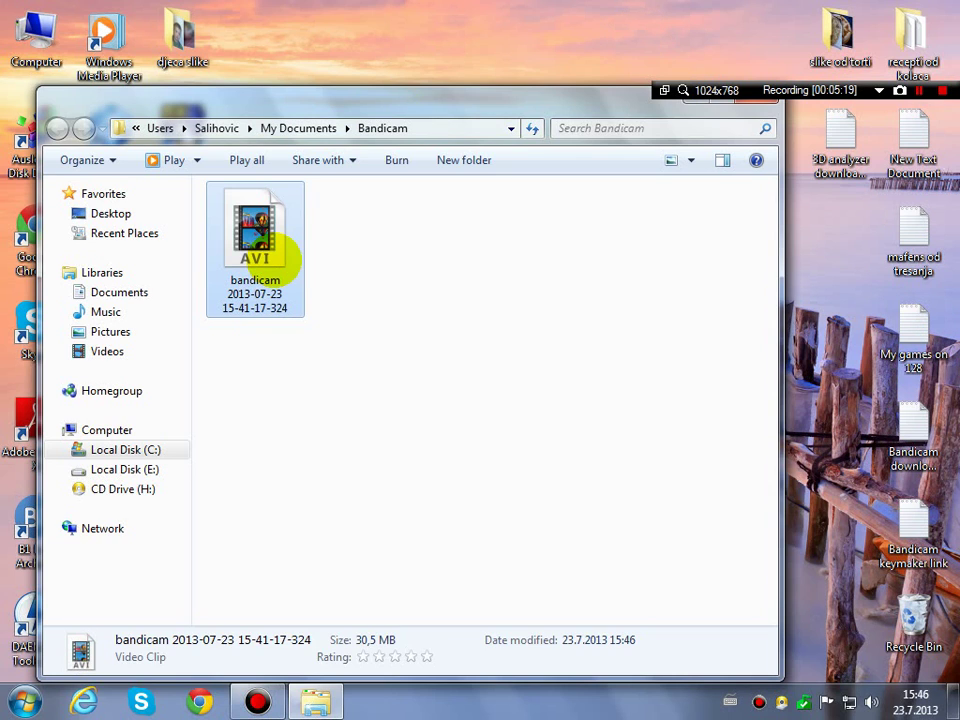
pyautogui.moveTo(499, 99); pyautogui.dragTo(505, 209)
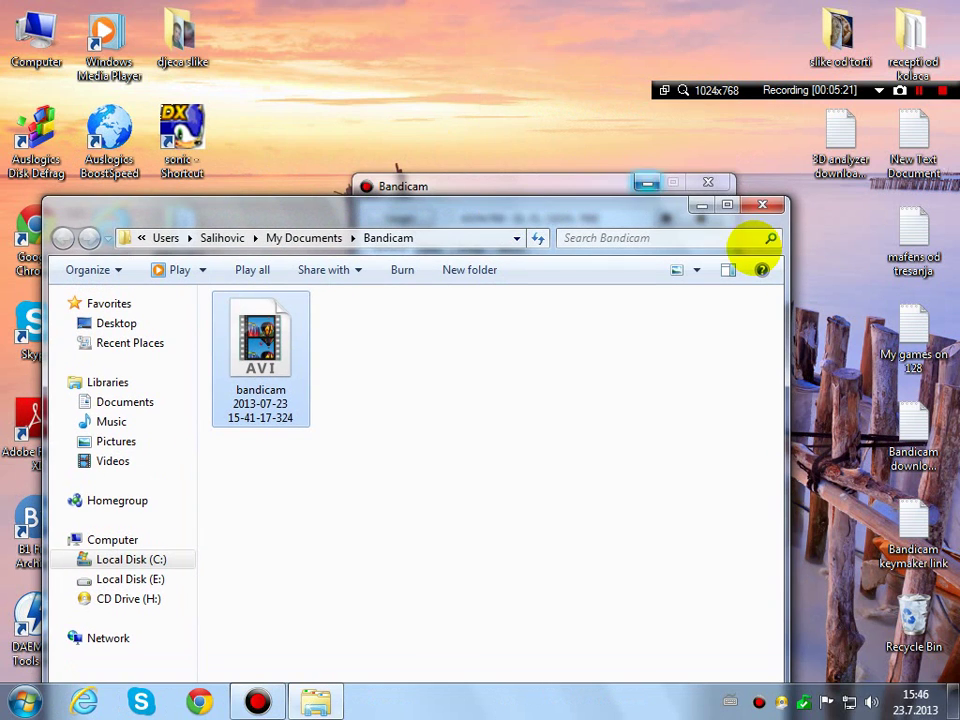
pyautogui.click(762, 205)
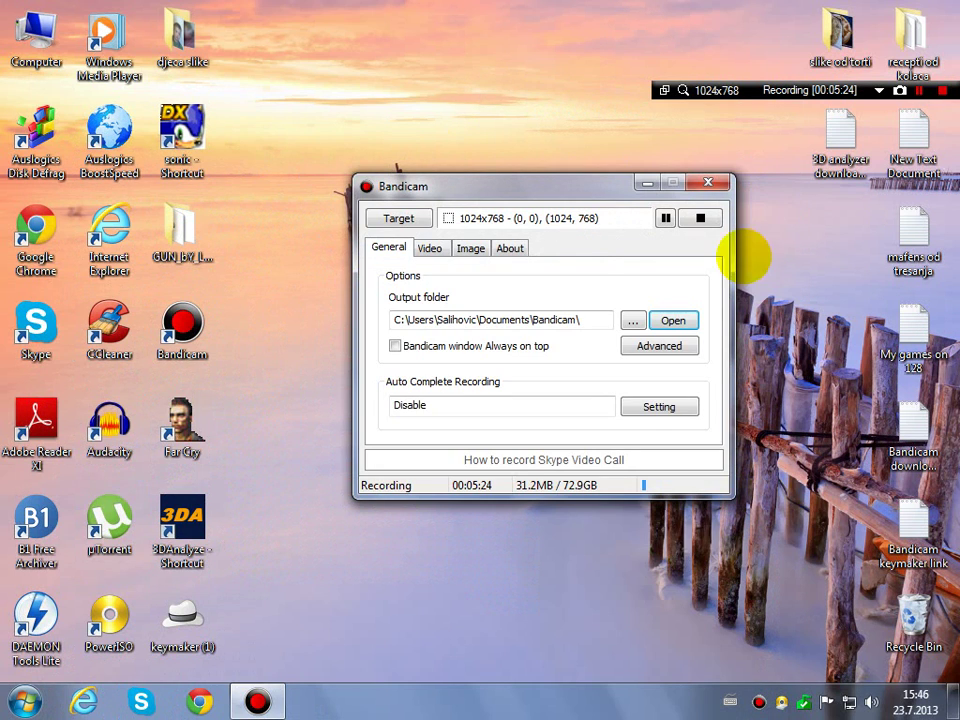
# Review the Logo, Effects, Options and Sound pages of the video record settings and accept them unchanged
pyautogui.click(431, 247)
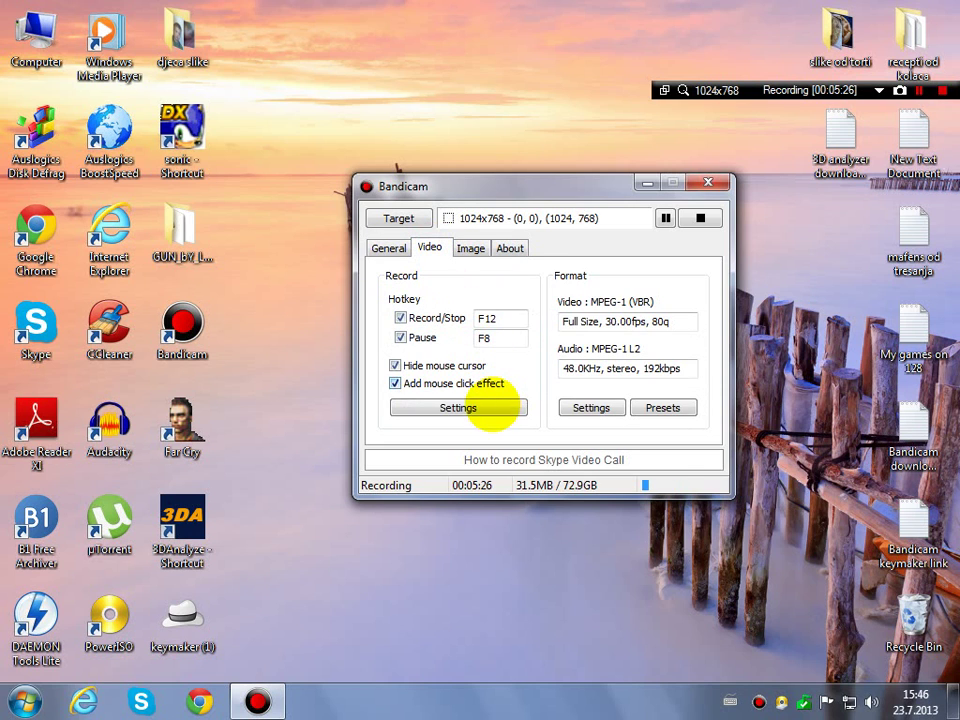
pyautogui.click(485, 404)
pyautogui.click(420, 203)
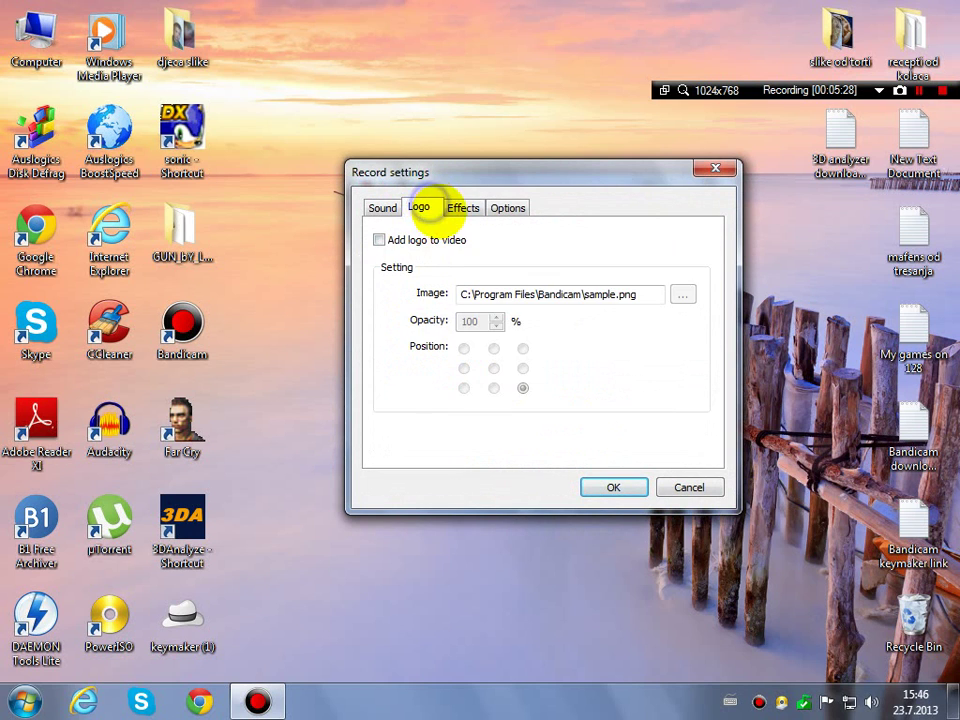
pyautogui.click(463, 207)
pyautogui.click(505, 207)
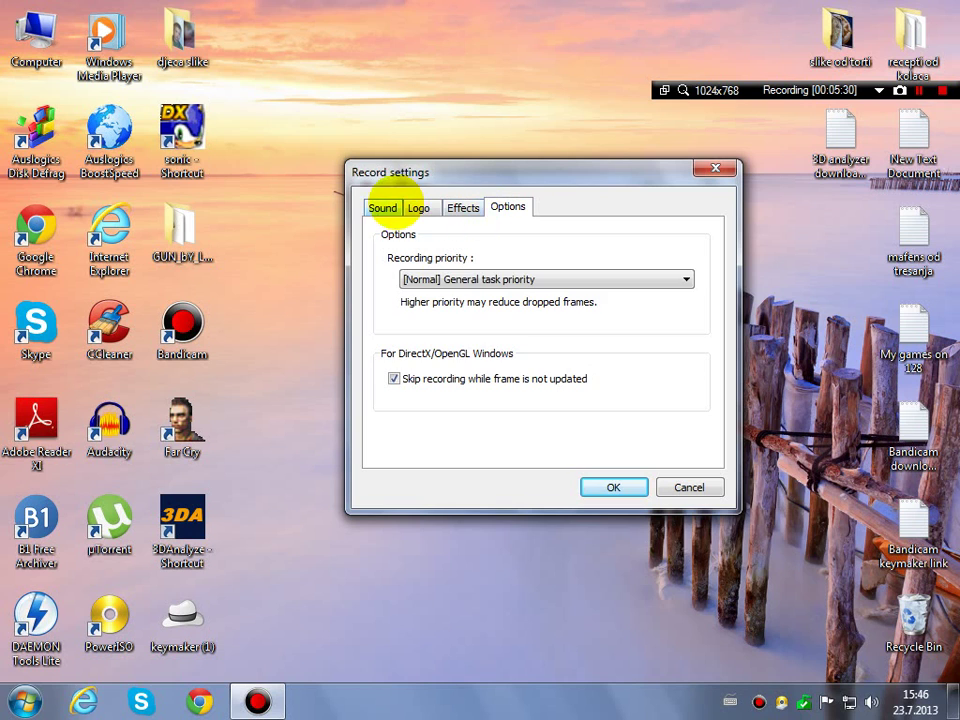
pyautogui.click(384, 205)
pyautogui.click(590, 488)
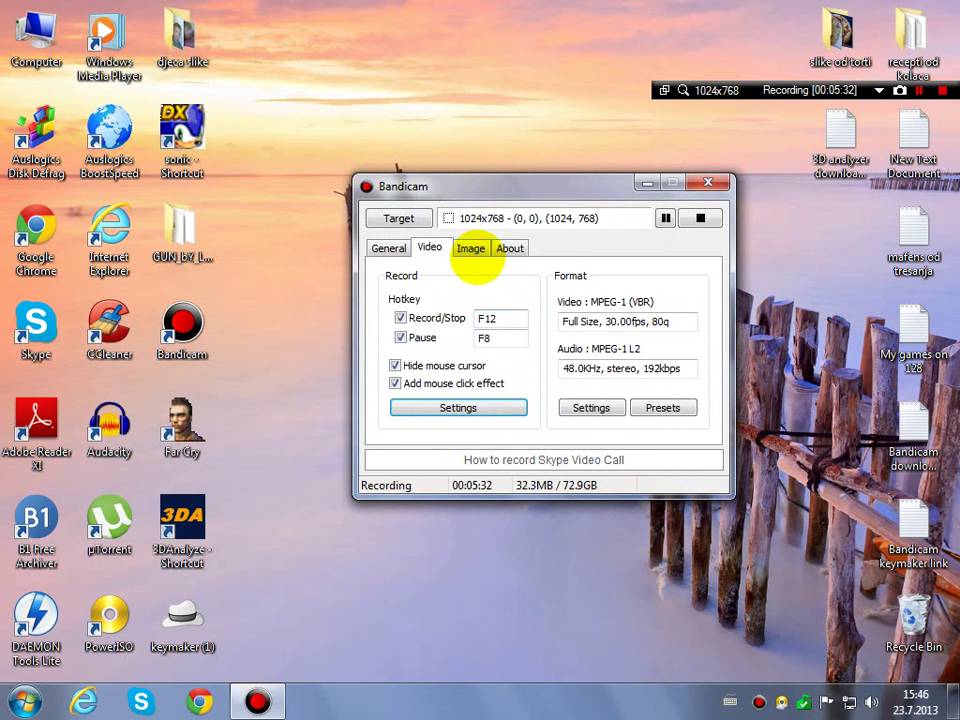
# Review the Image, Video and General settings and check the available recording target types, keeping Rectangle on a screen
pyautogui.click(472, 248)
pyautogui.click(430, 248)
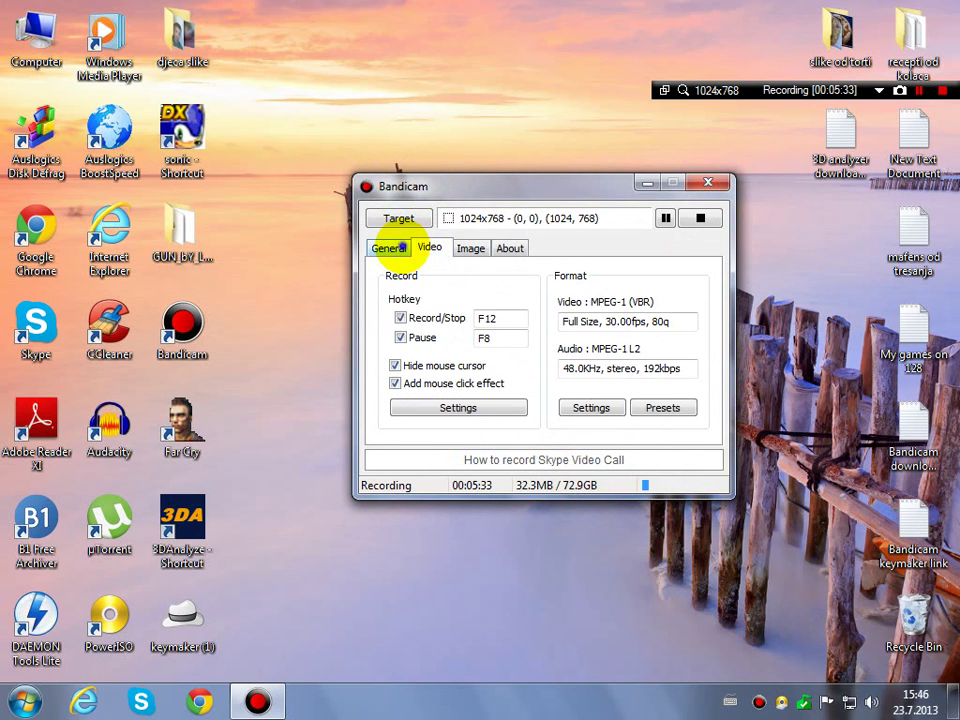
pyautogui.click(389, 248)
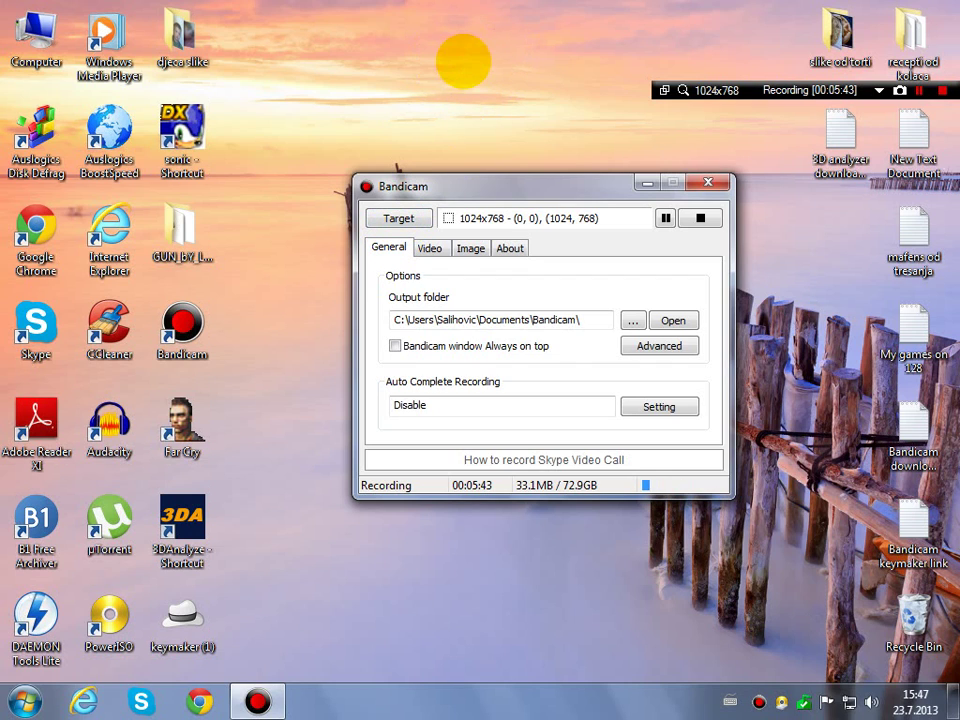
pyautogui.click(398, 218)
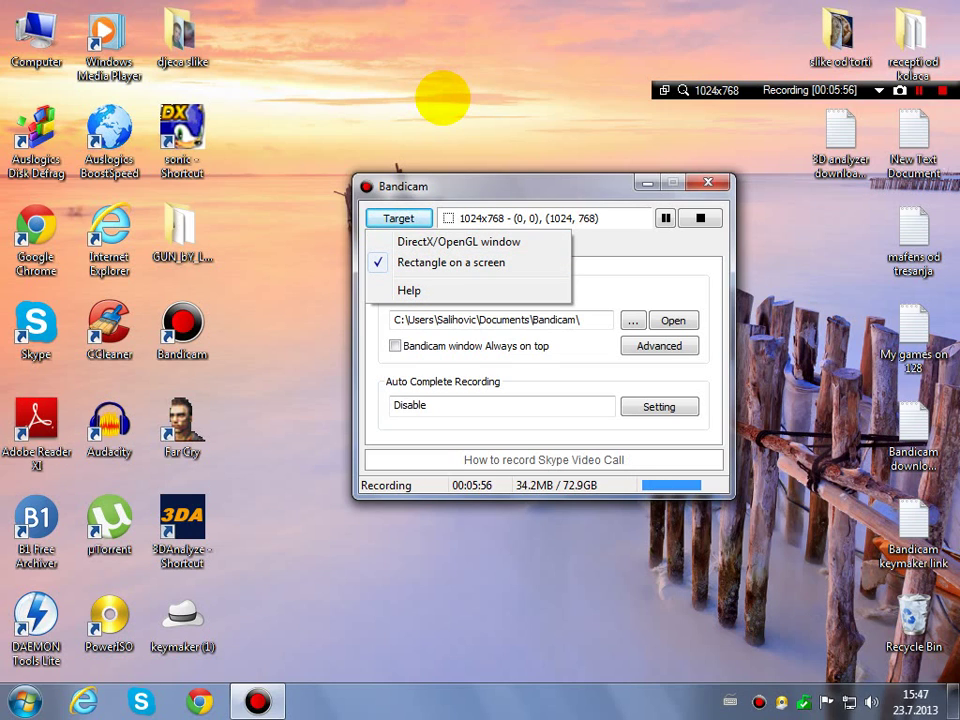
pyautogui.click(443, 97)
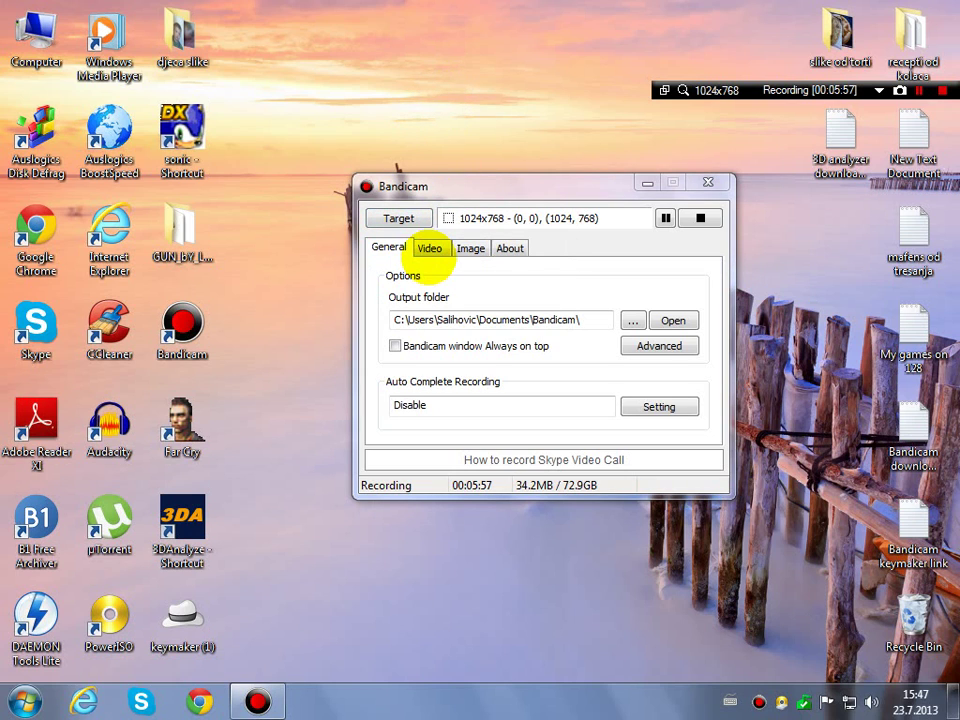
pyautogui.click(436, 255)
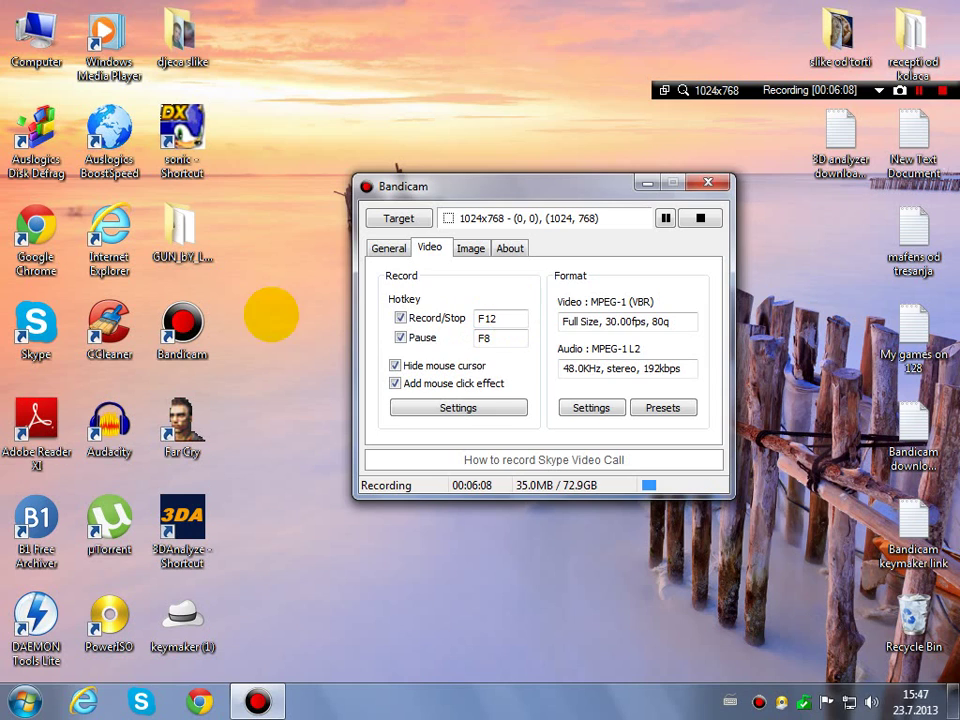
pyautogui.click(382, 218)
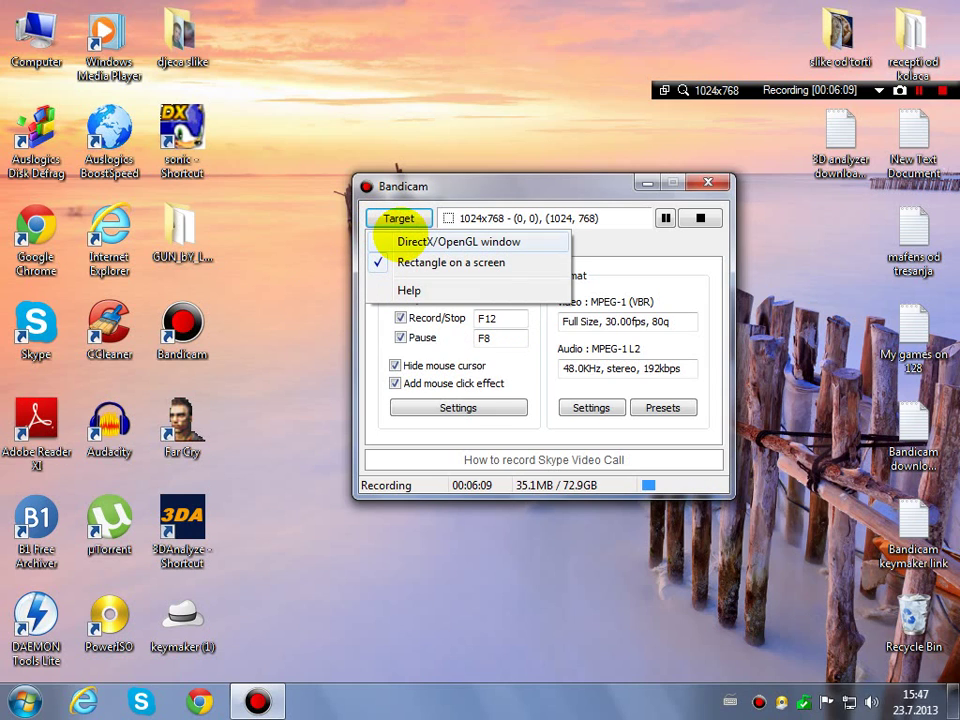
pyautogui.click(276, 232)
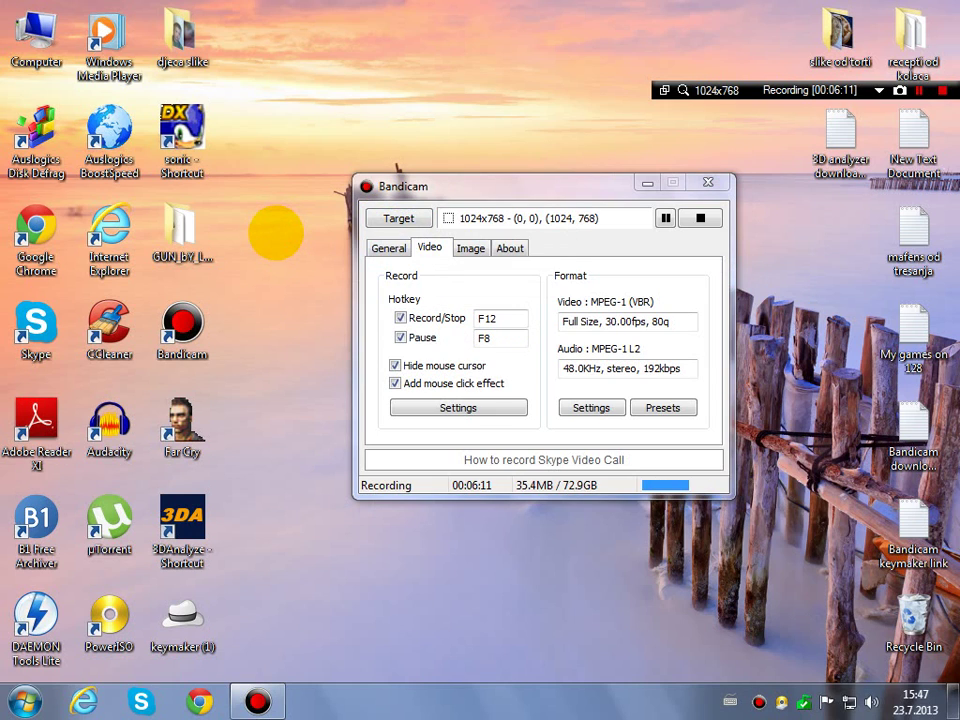
pyautogui.click(386, 247)
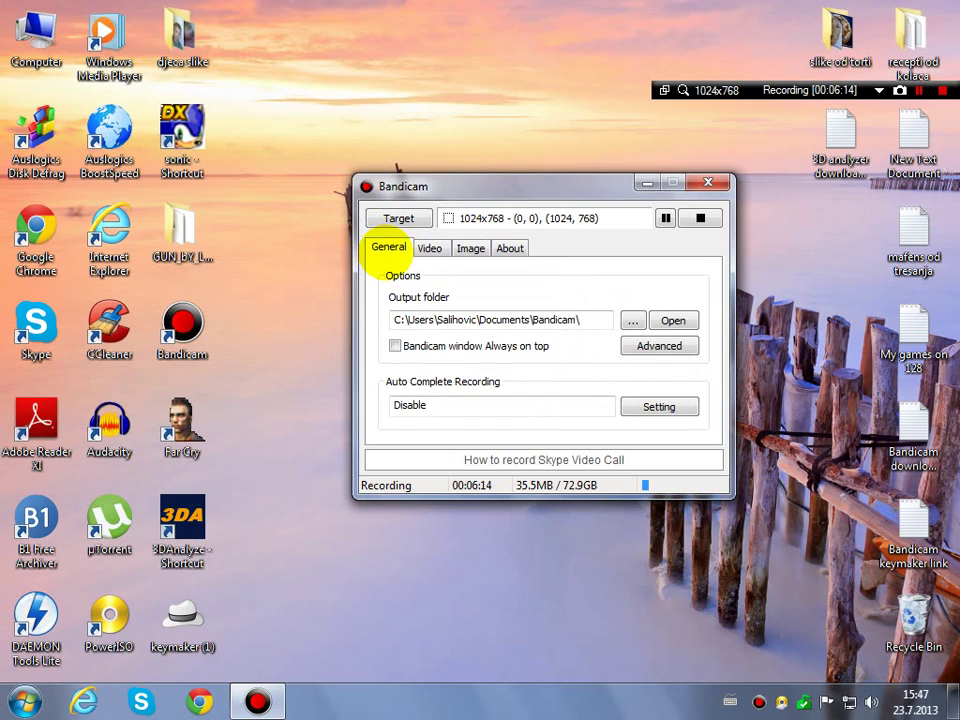
# Review the video and audio format settings and close them without changes
pyautogui.click(430, 248)
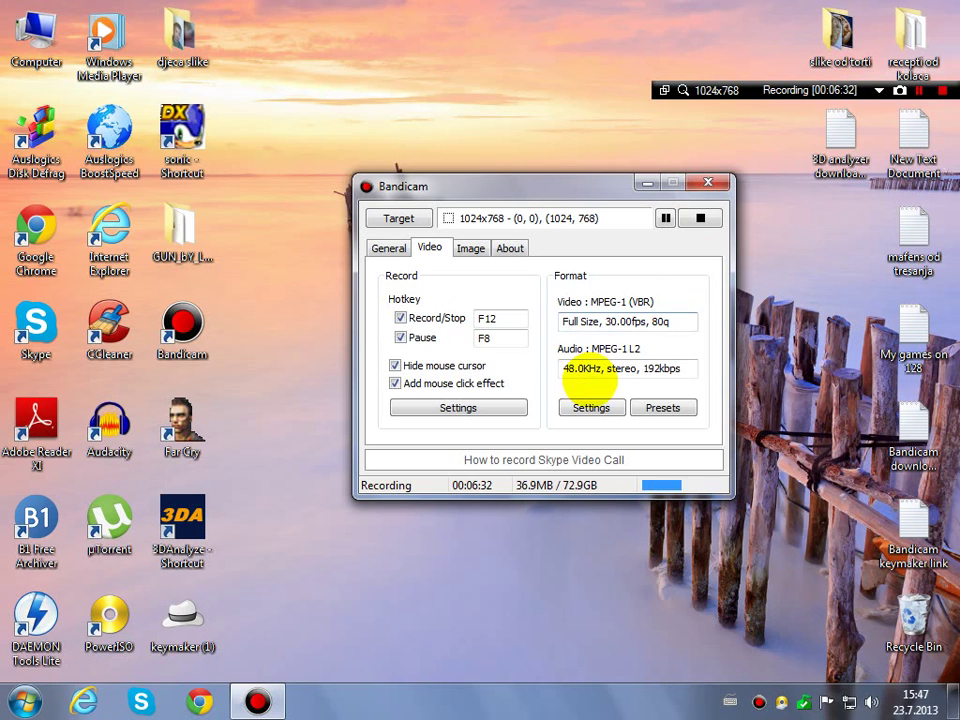
pyautogui.click(591, 407)
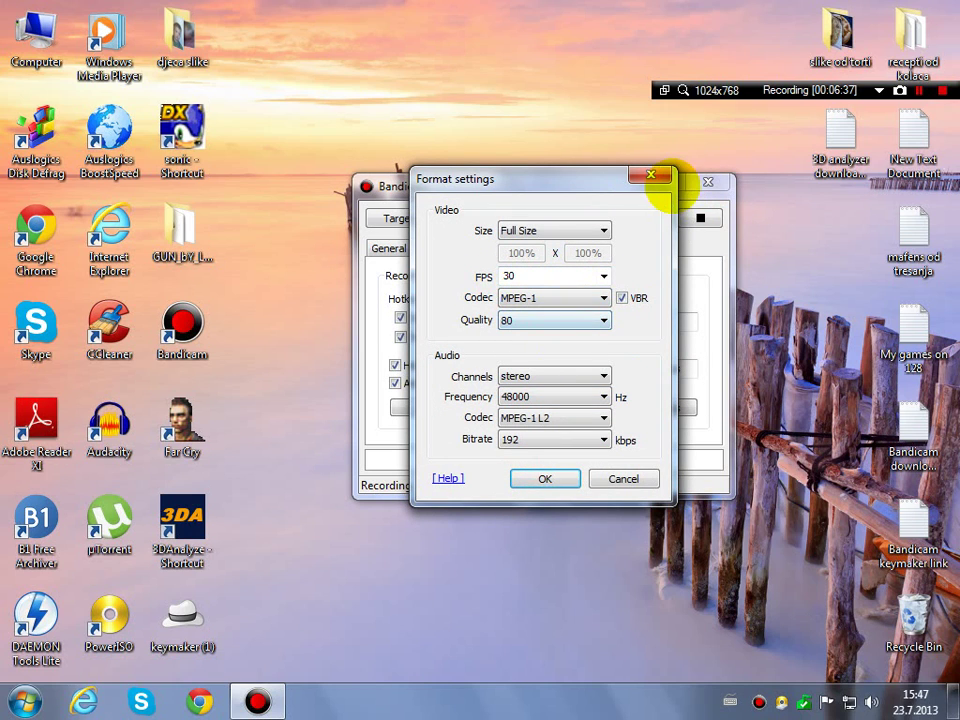
pyautogui.click(651, 176)
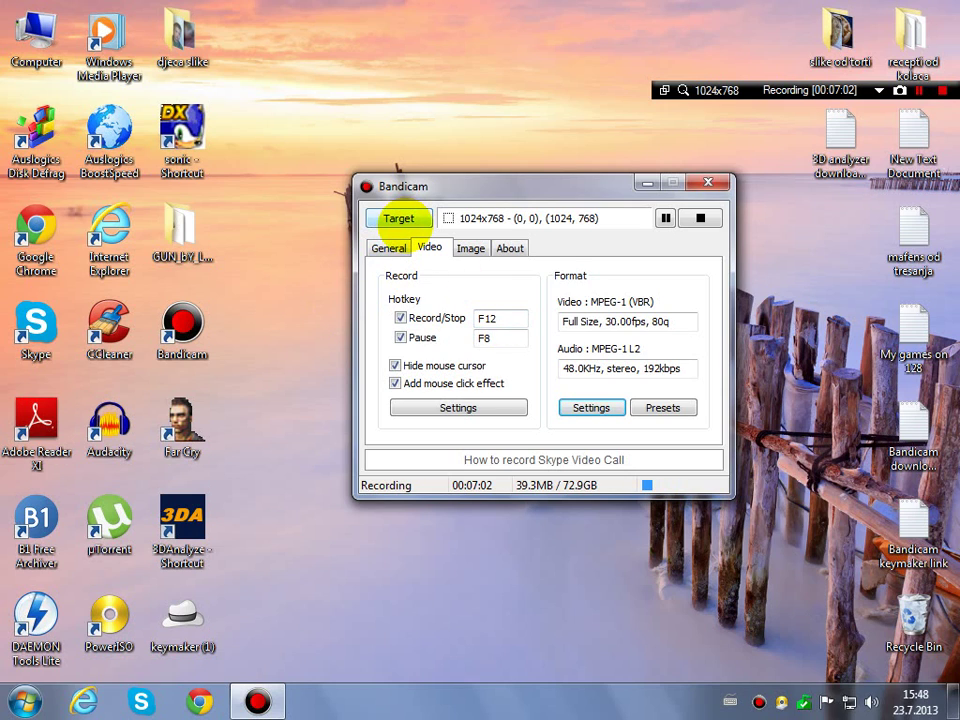
# Recheck the recording target types without changing the selection, and review the General output options and the Video recording and format settings
pyautogui.click(398, 218)
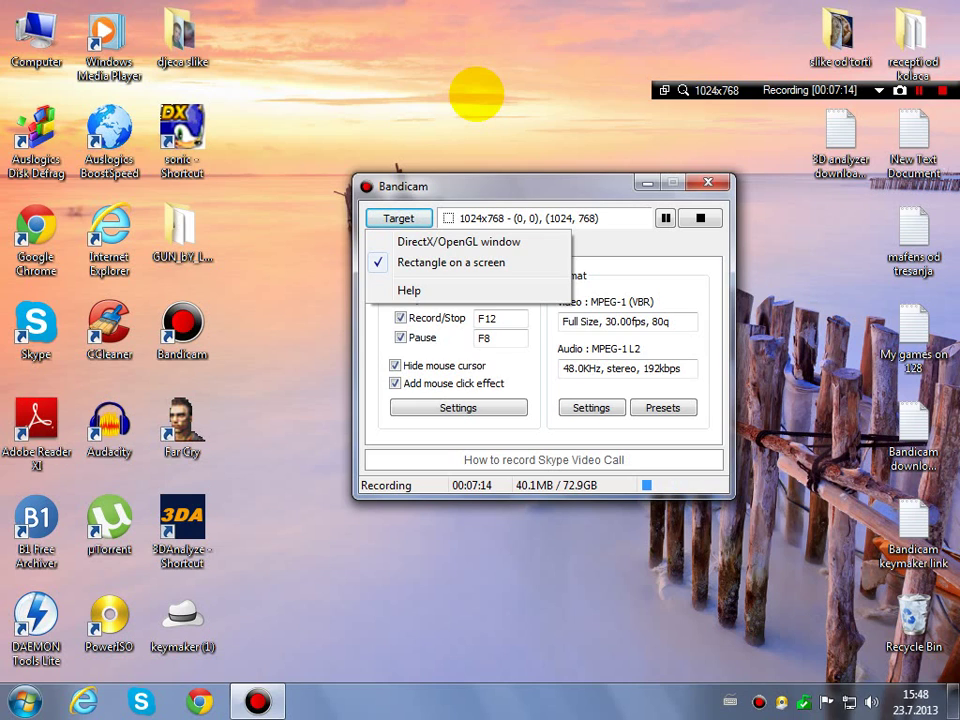
pyautogui.click(449, 92)
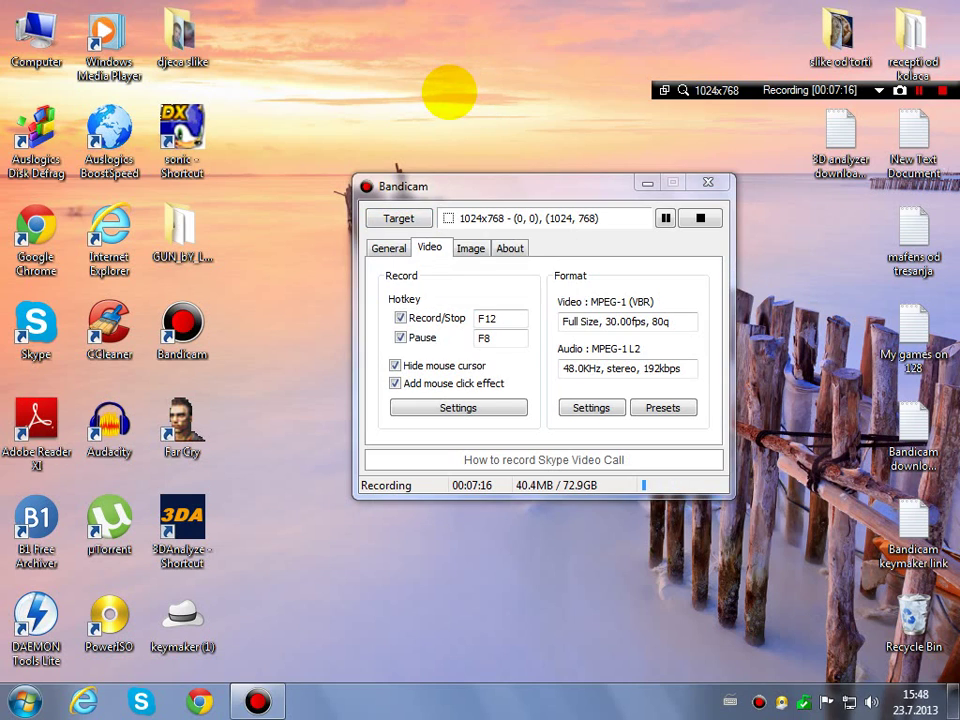
pyautogui.moveTo(476, 188); pyautogui.dragTo(447, 136)
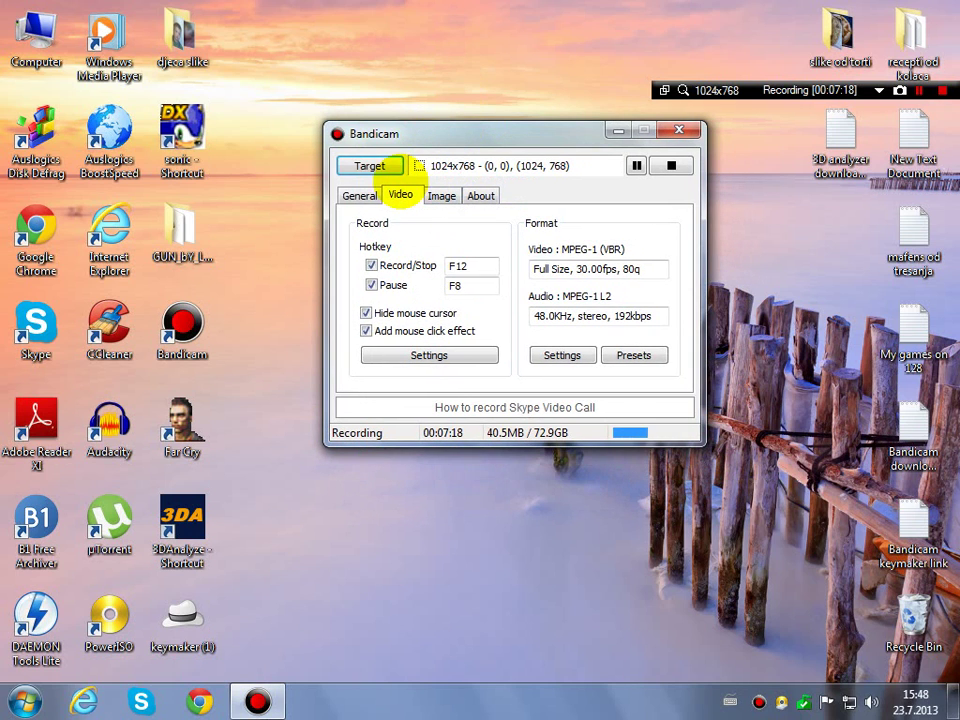
pyautogui.click(370, 193)
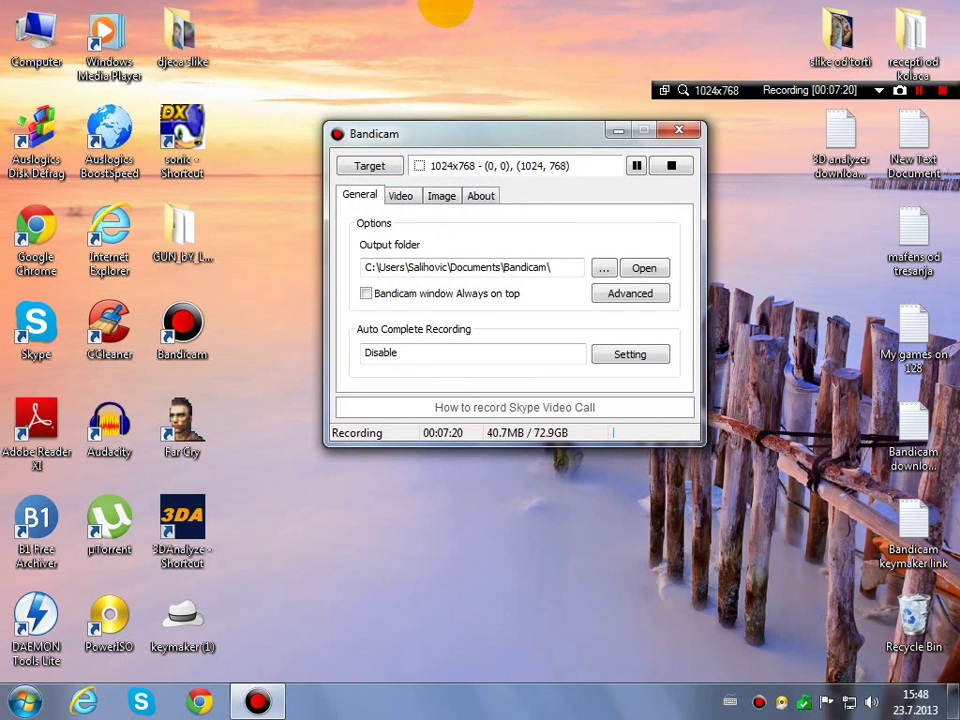
pyautogui.click(400, 195)
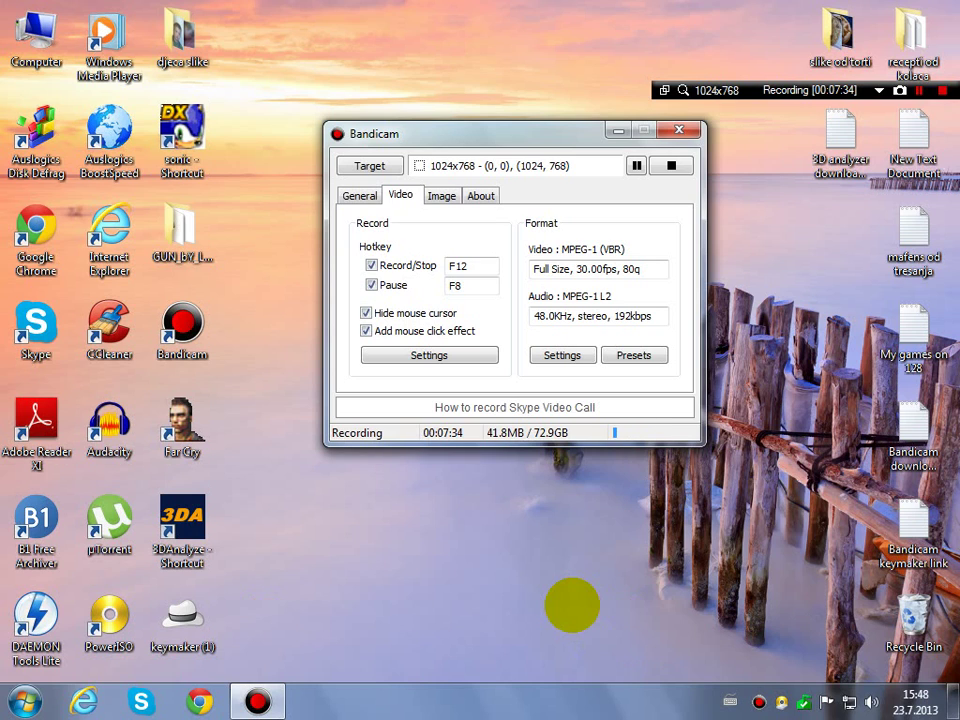
pyautogui.click(357, 195)
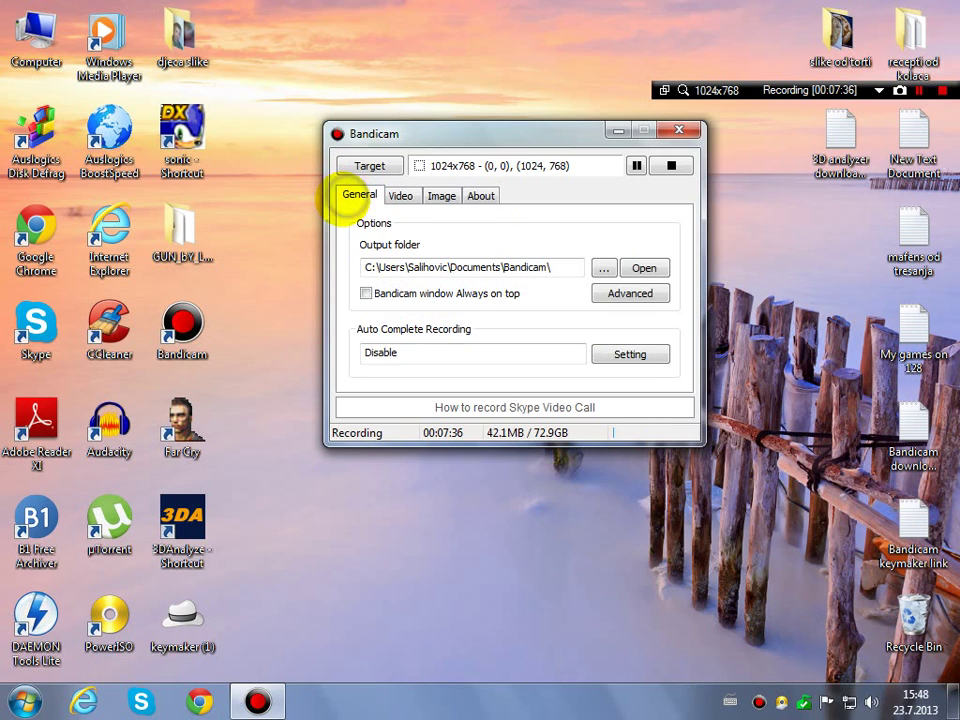
pyautogui.click(401, 195)
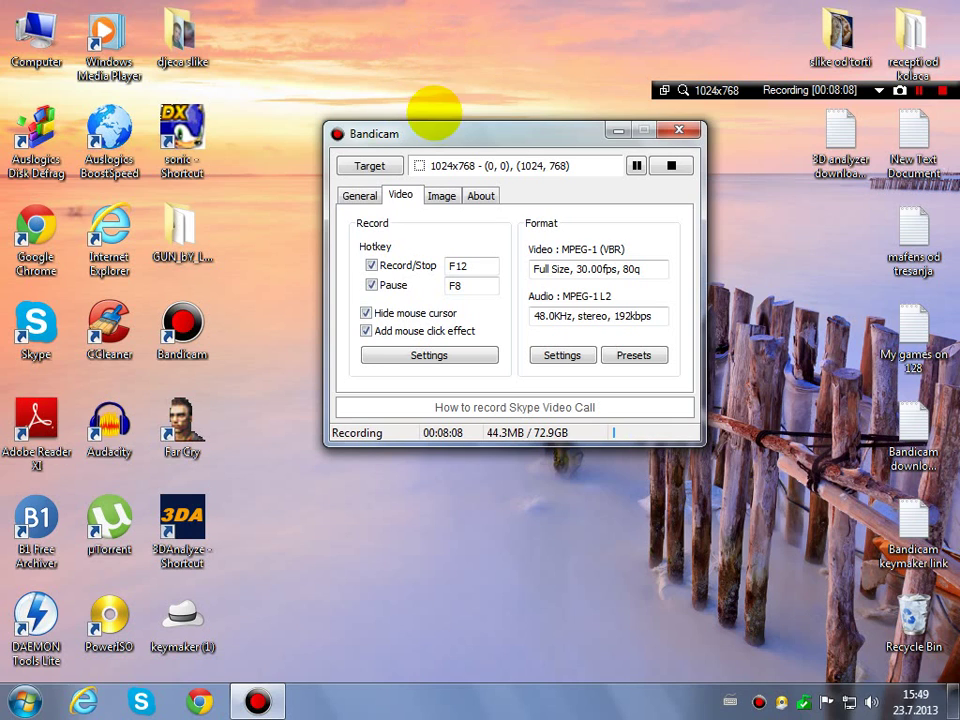
pyautogui.moveTo(458, 127); pyautogui.dragTo(440, 139)
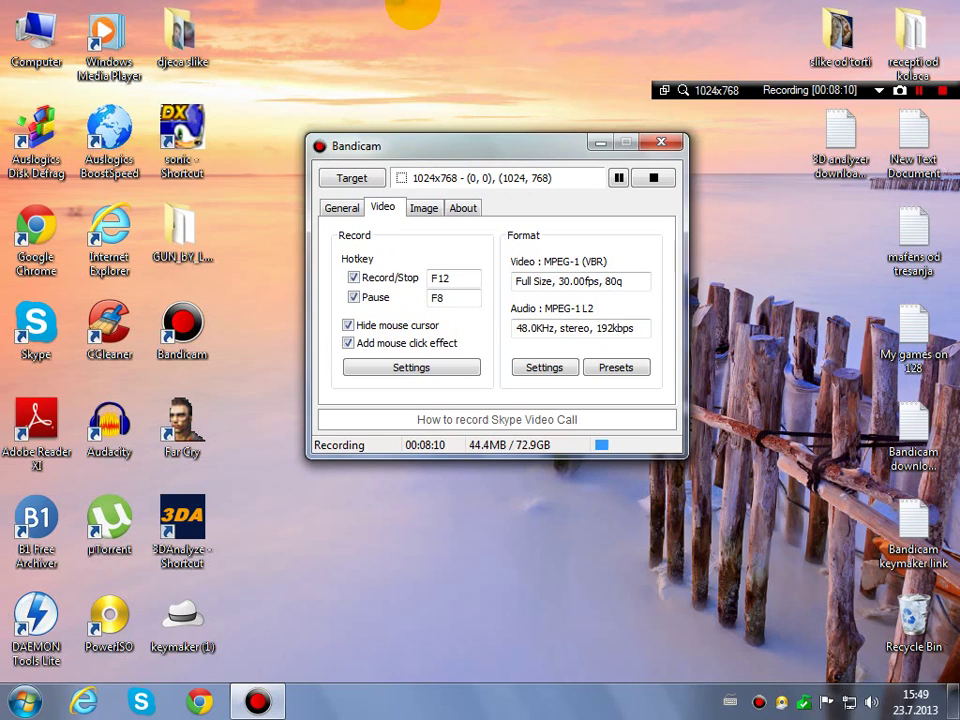